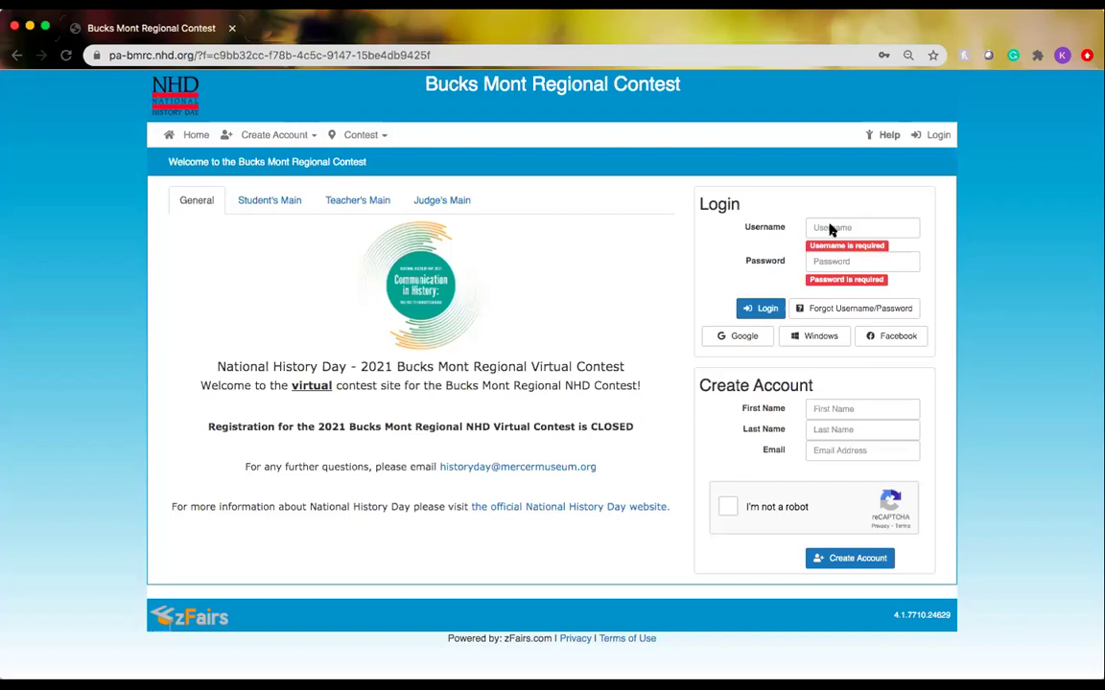
# Step: Sign in to zFairs with the saved Test judge username and its password
pyautogui.click(831, 228)
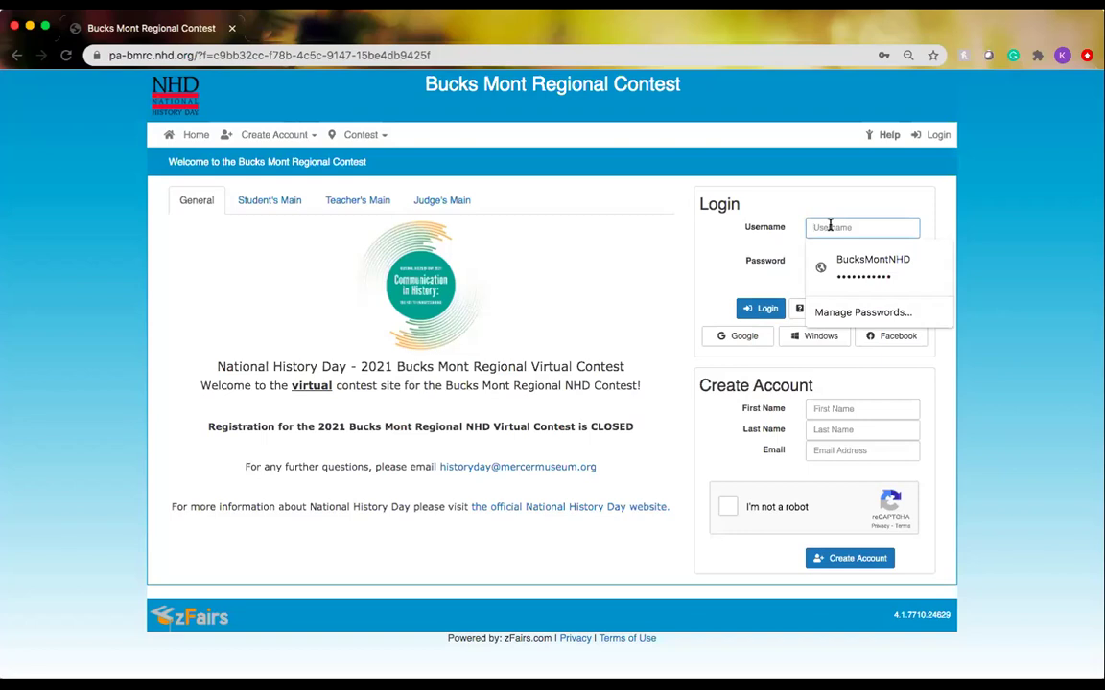
pyautogui.write('Test')
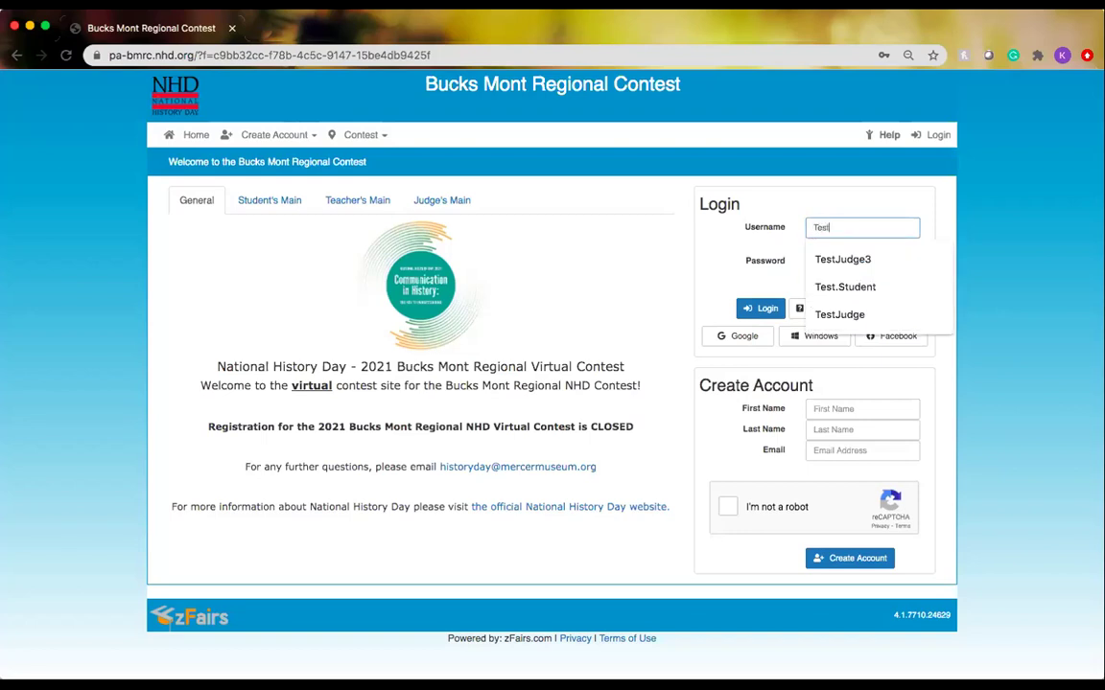
pyautogui.click(856, 256)
pyautogui.click(837, 249)
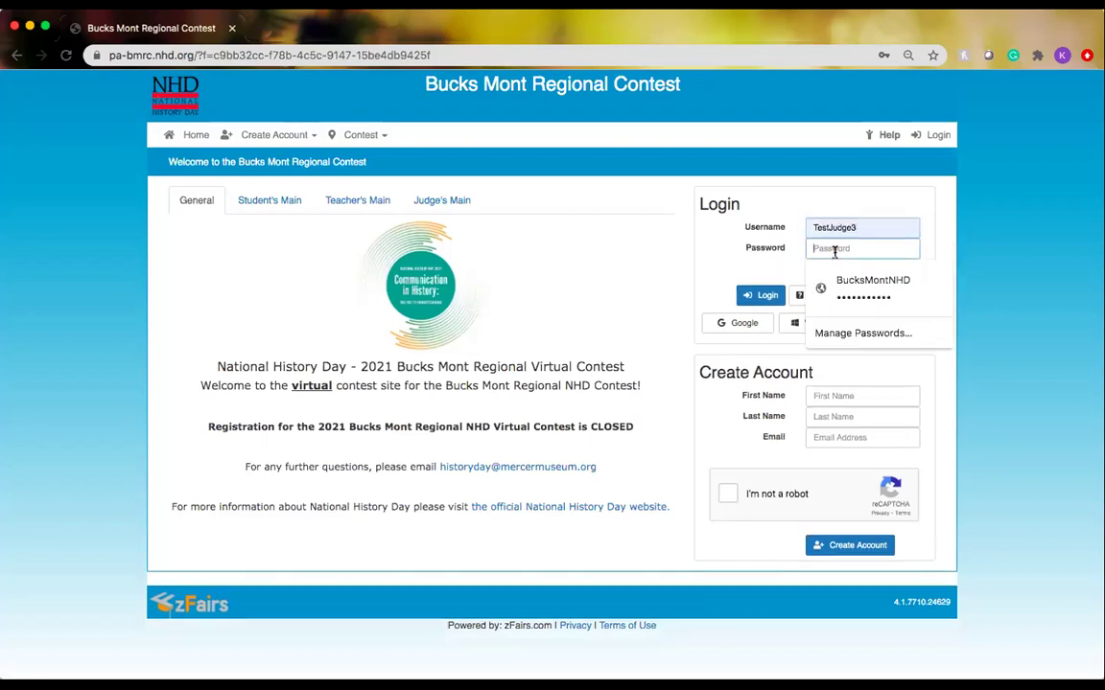
pyautogui.write('••••••••')
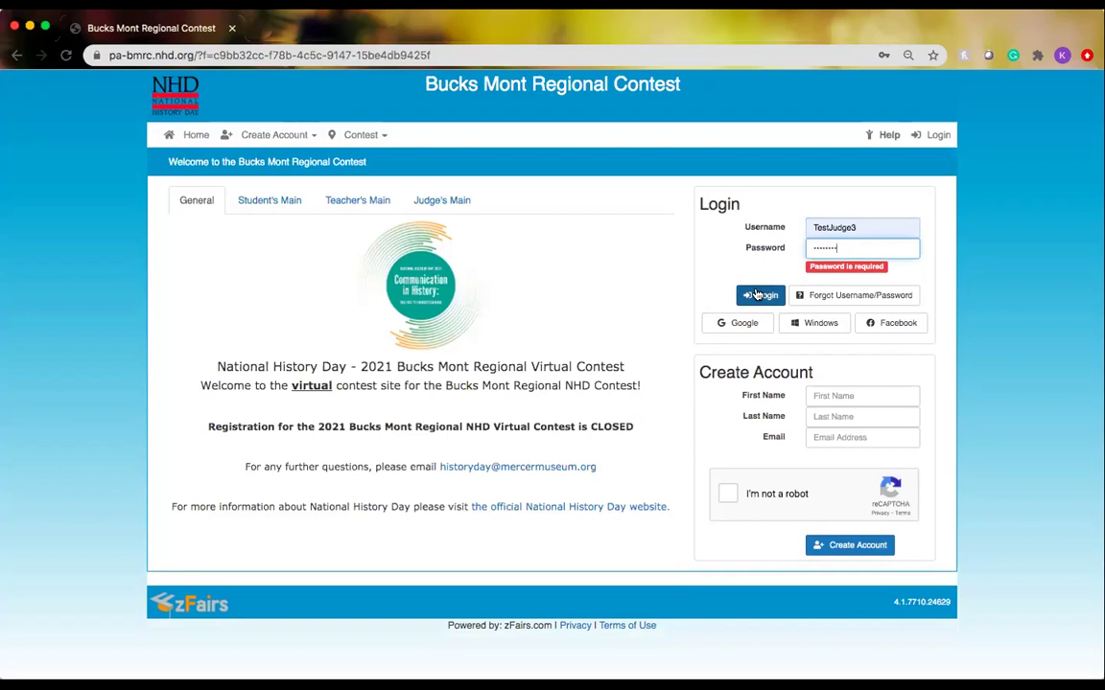
pyautogui.click(757, 294)
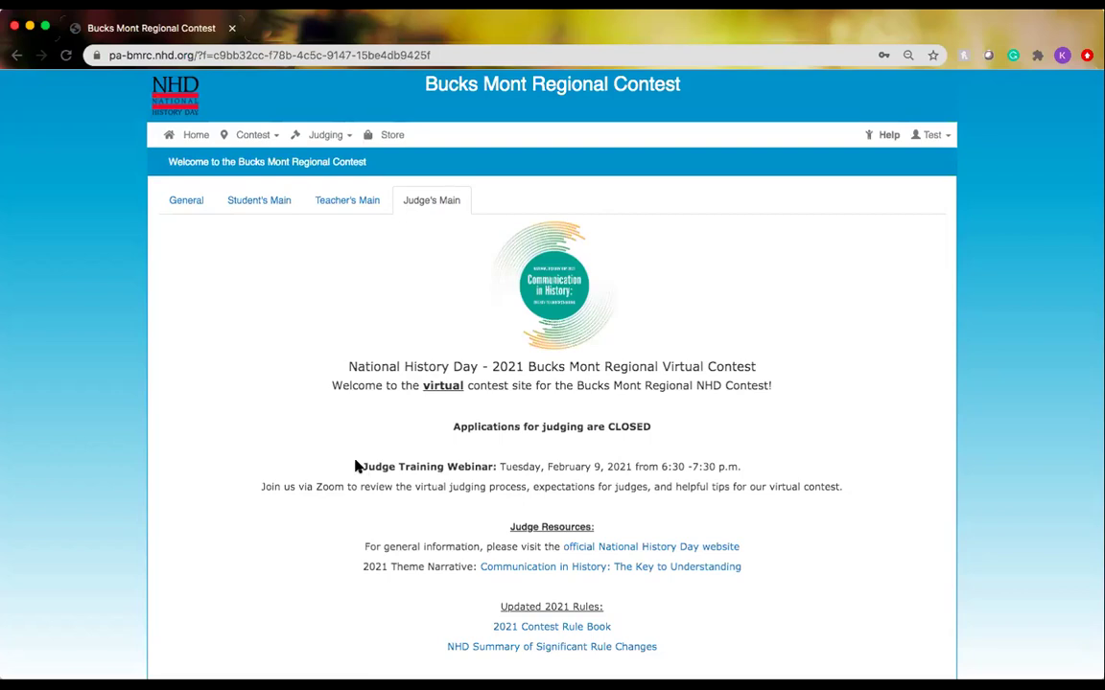
# Step: Open the 2021 Contest Rule Book link in the Judge's Main resources
pyautogui.scroll(-3, 356, 467)
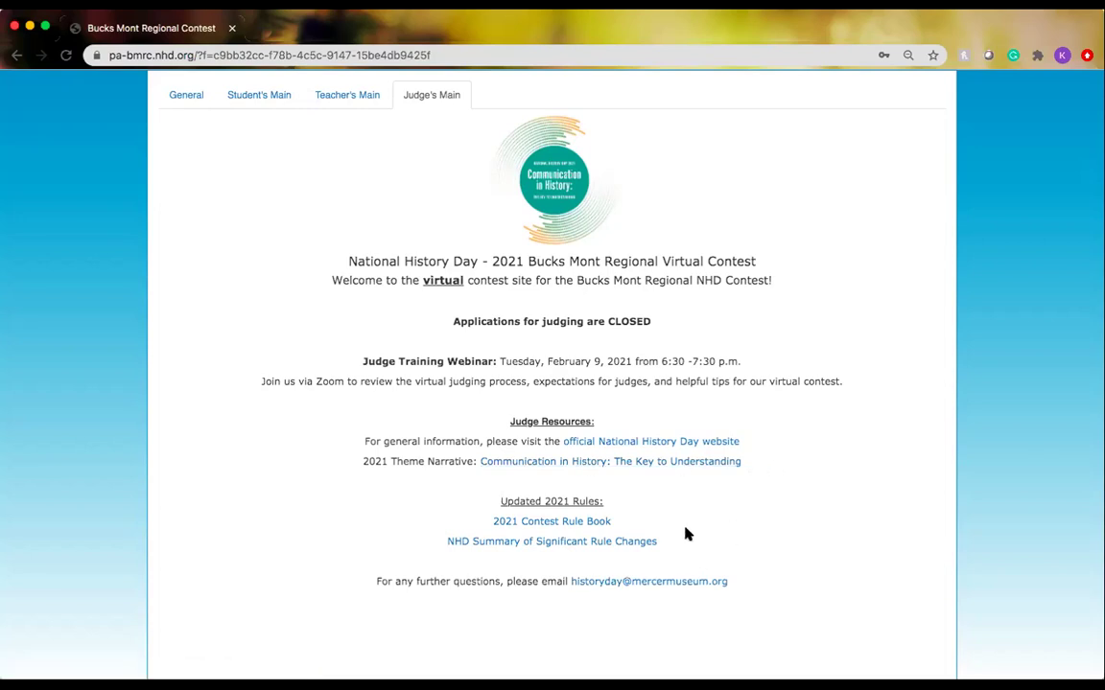
pyautogui.click(598, 527)
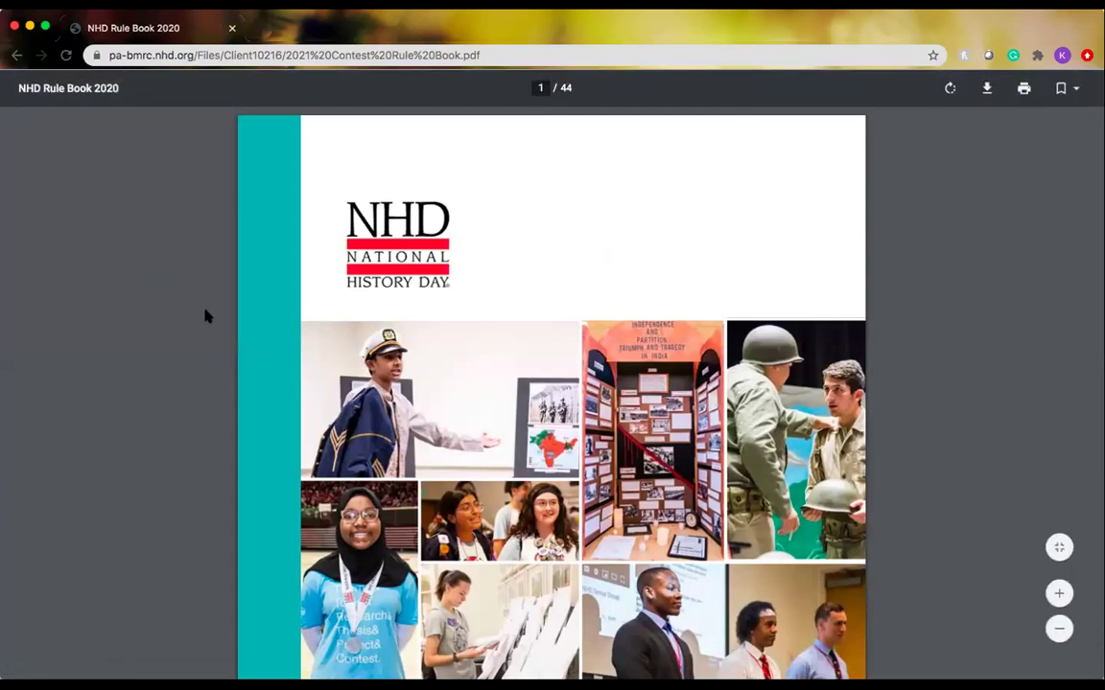
# Step: View the rule book's Contest Rule Book title page, then go back to Judge's Main
pyautogui.scroll(-5, 206, 315)
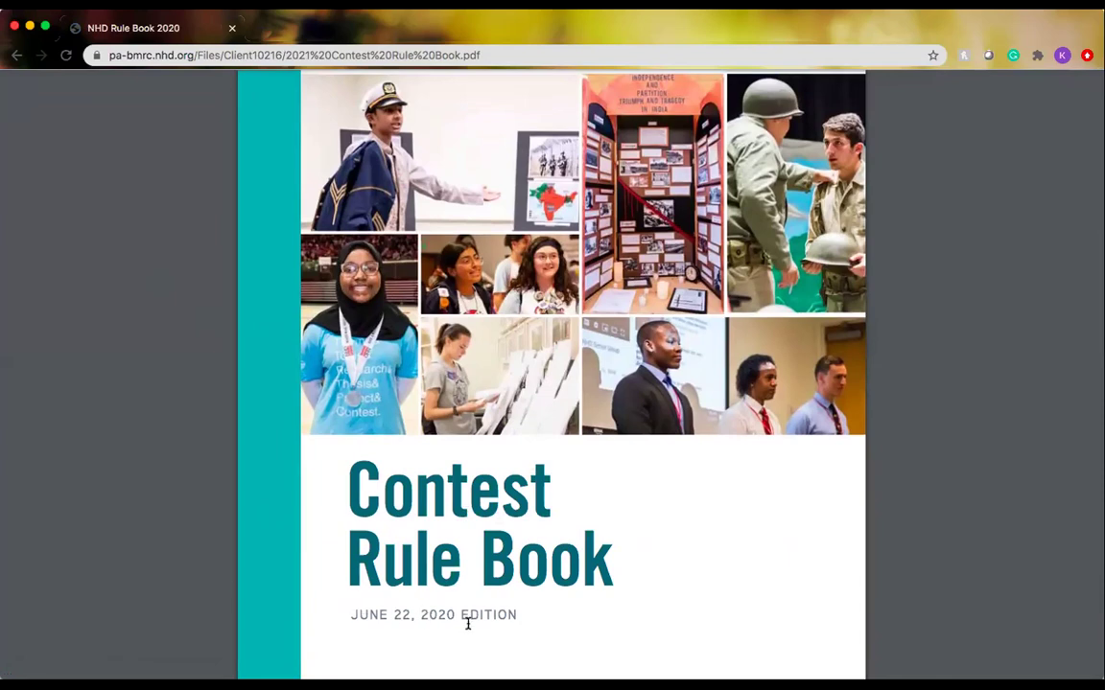
pyautogui.moveTo(86, 96)
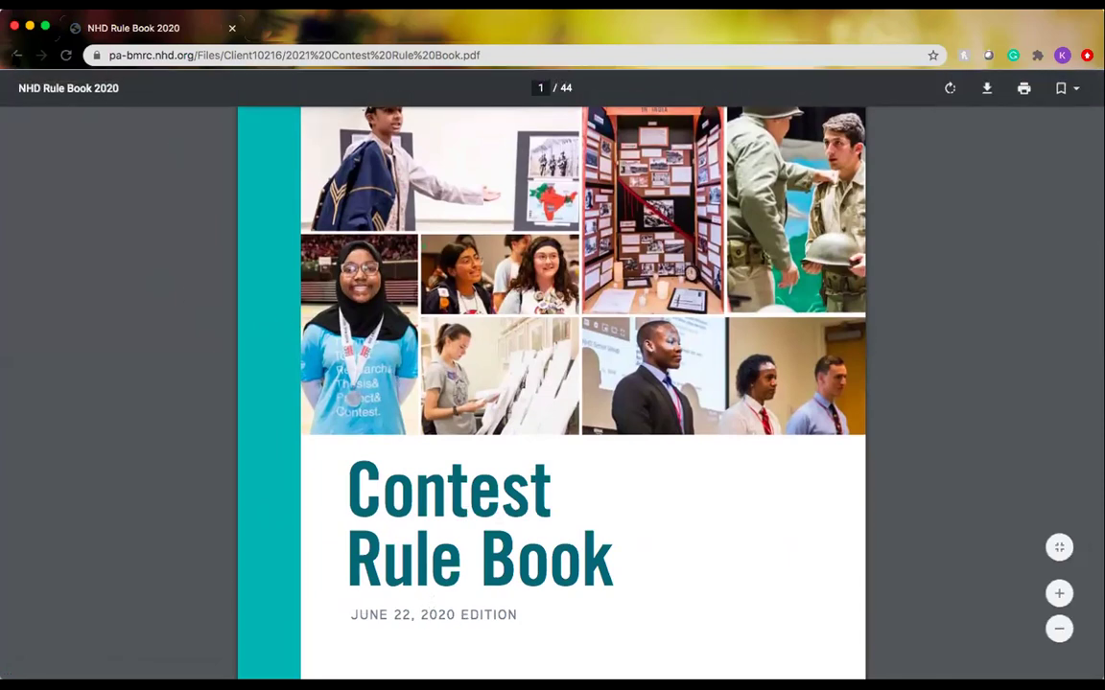
pyautogui.press('super+Left')
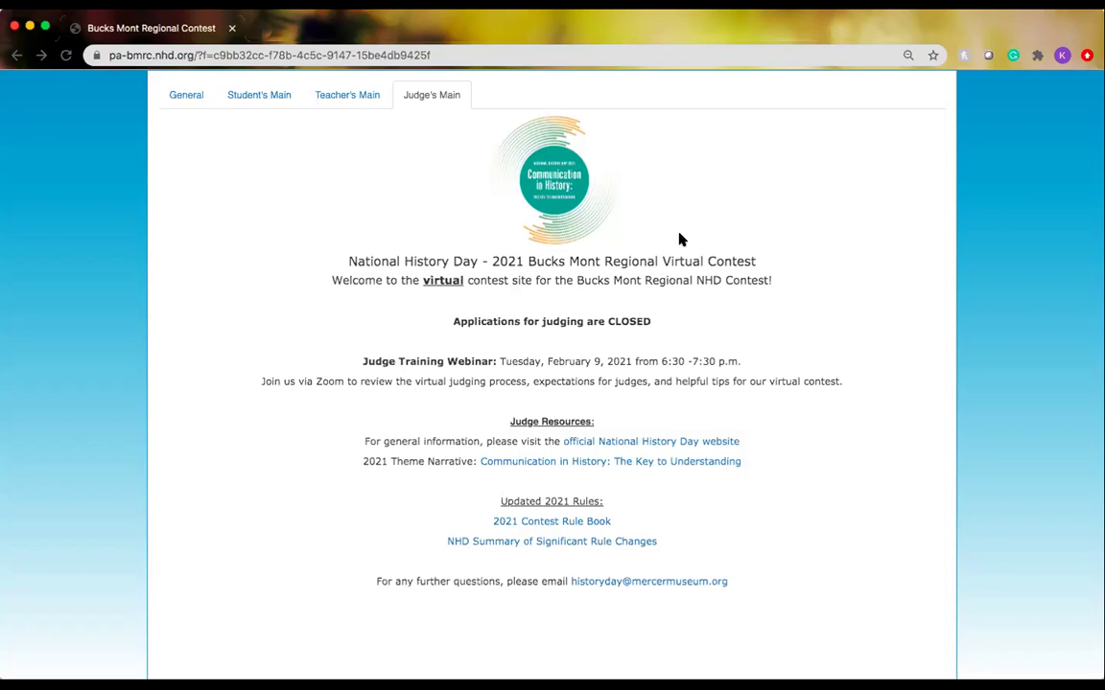
# Step: Go to Judging > Judge Portal from the top of the page
pyautogui.scroll(3, 678, 239)
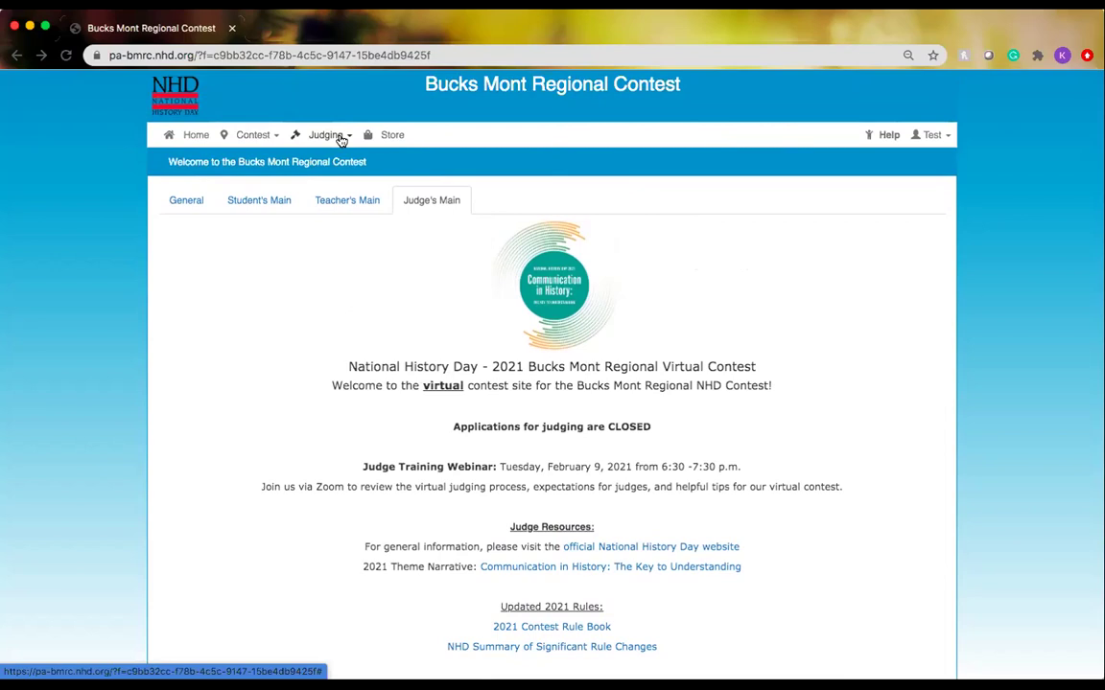
pyautogui.click(341, 140)
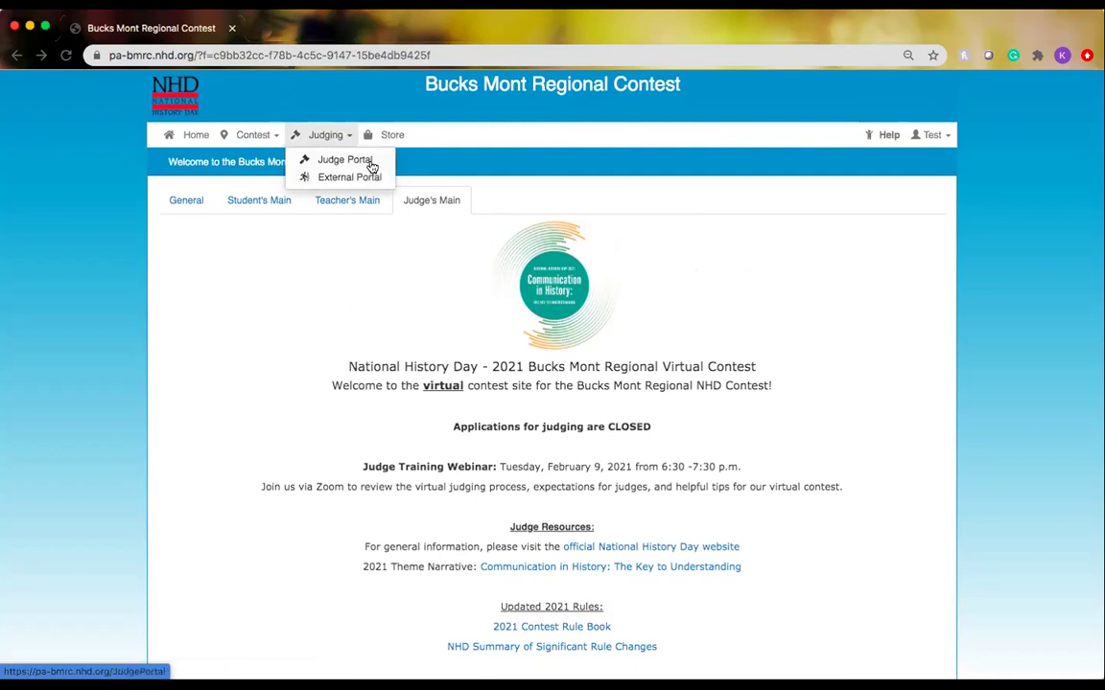
pyautogui.click(345, 160)
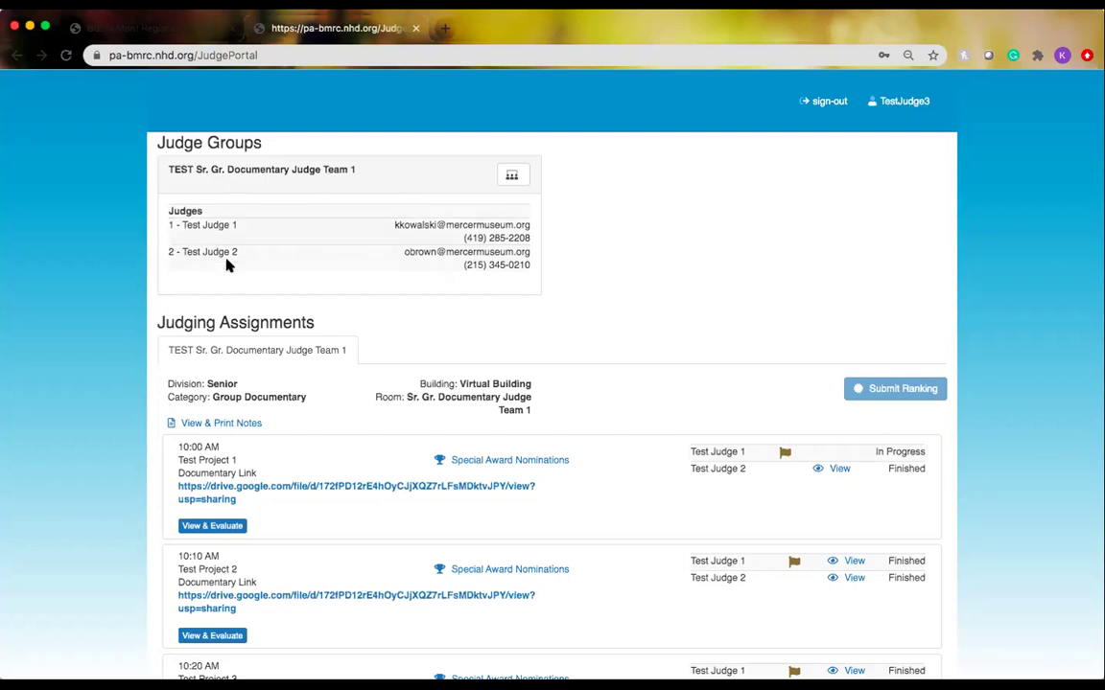
pyautogui.scroll(-3, 219, 235)
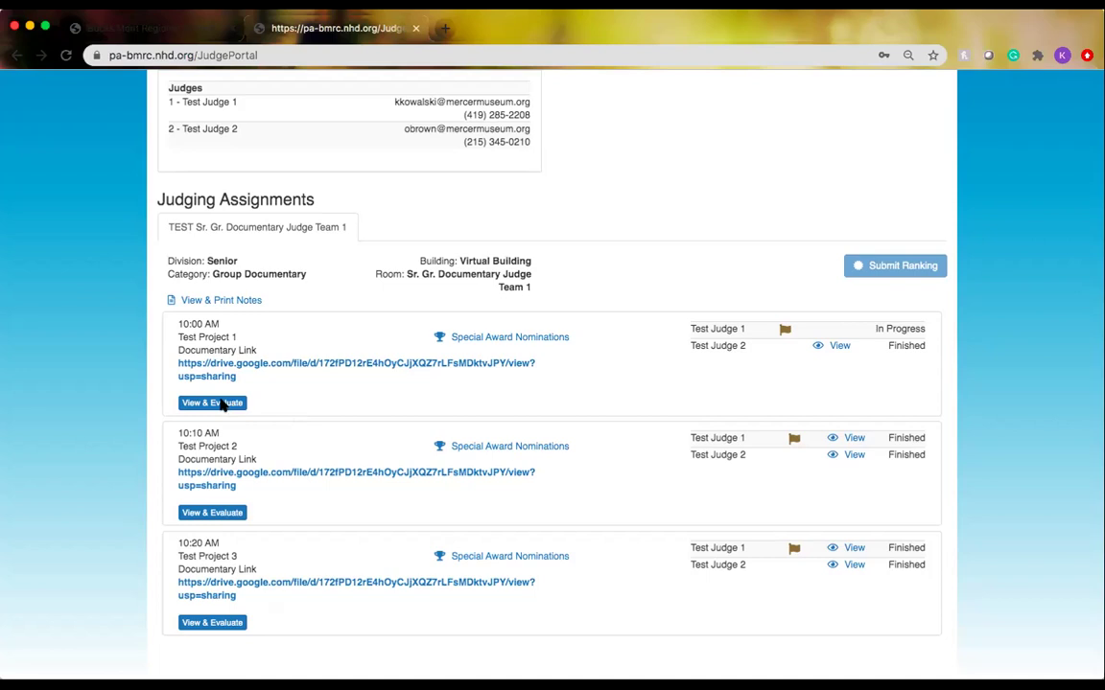
# Step: Open View & Evaluate for Test Project 1
pyautogui.click(219, 404)
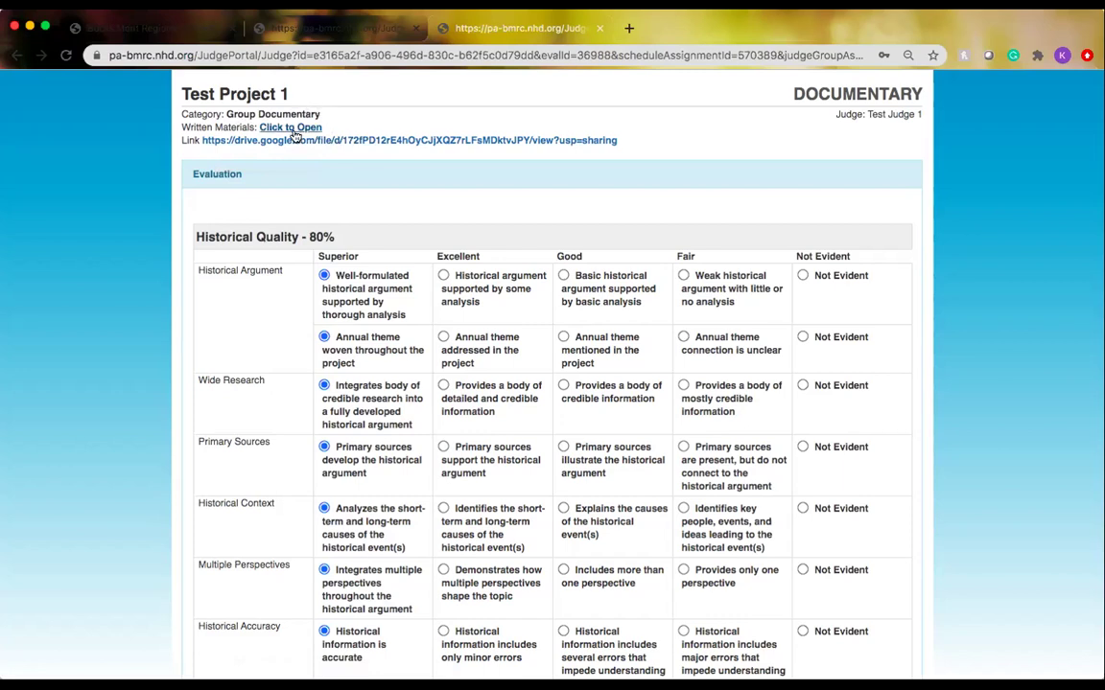
pyautogui.click(288, 128)
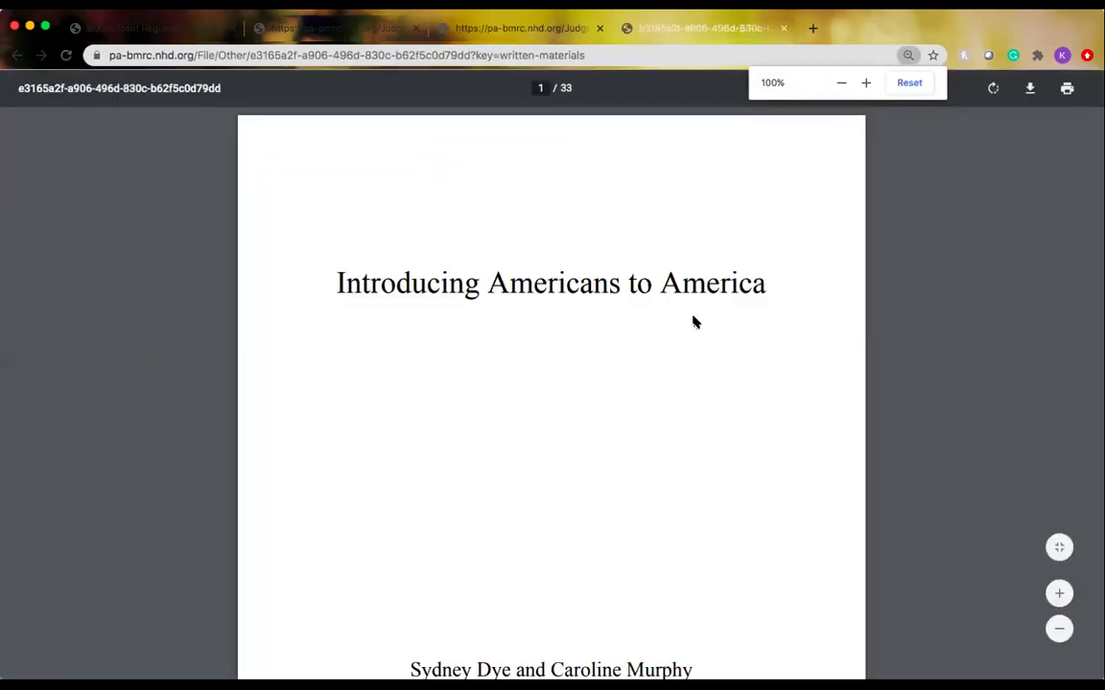
pyautogui.scroll(-2, 628, 274)
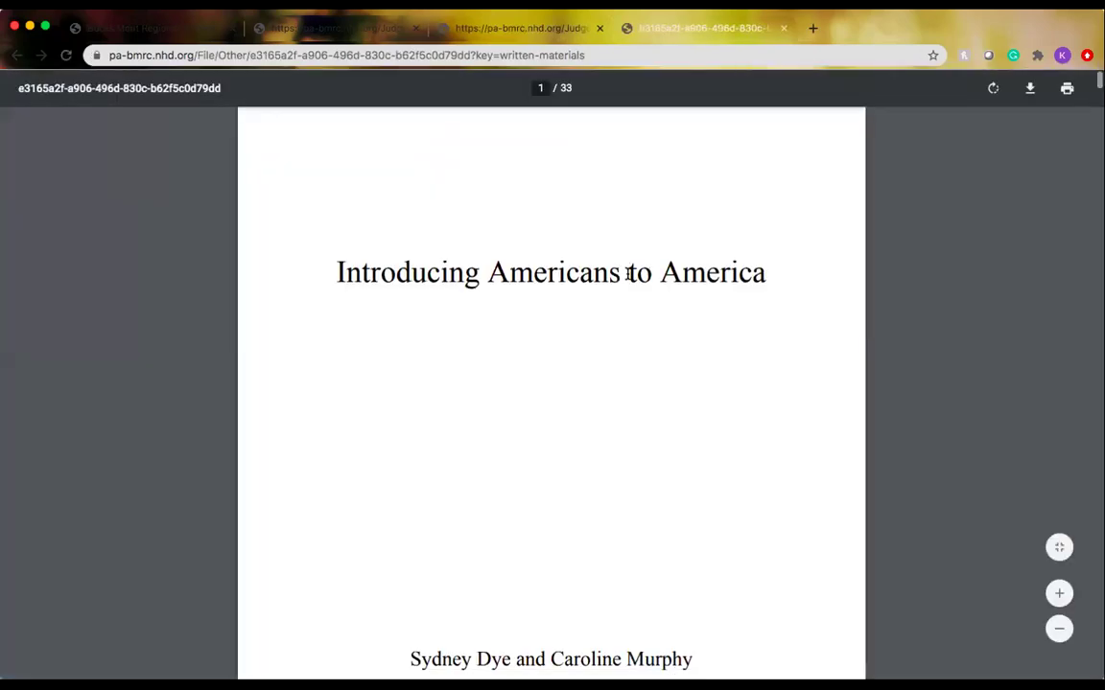
pyautogui.scroll(-10, 627, 274)
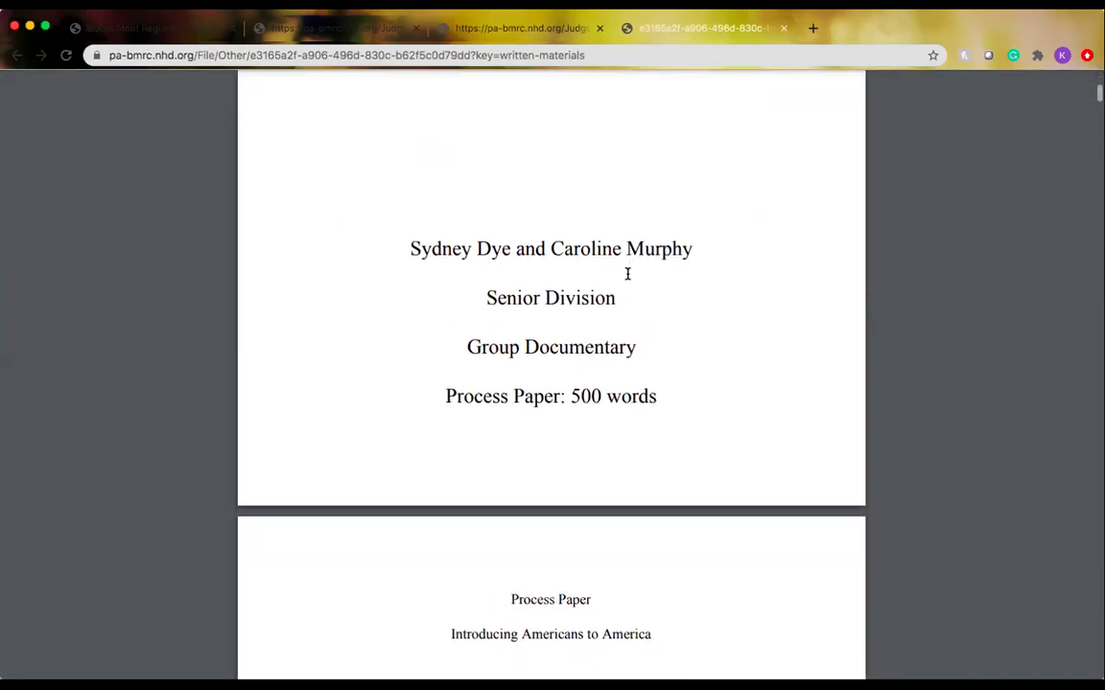
pyautogui.scroll(-8, 627, 274)
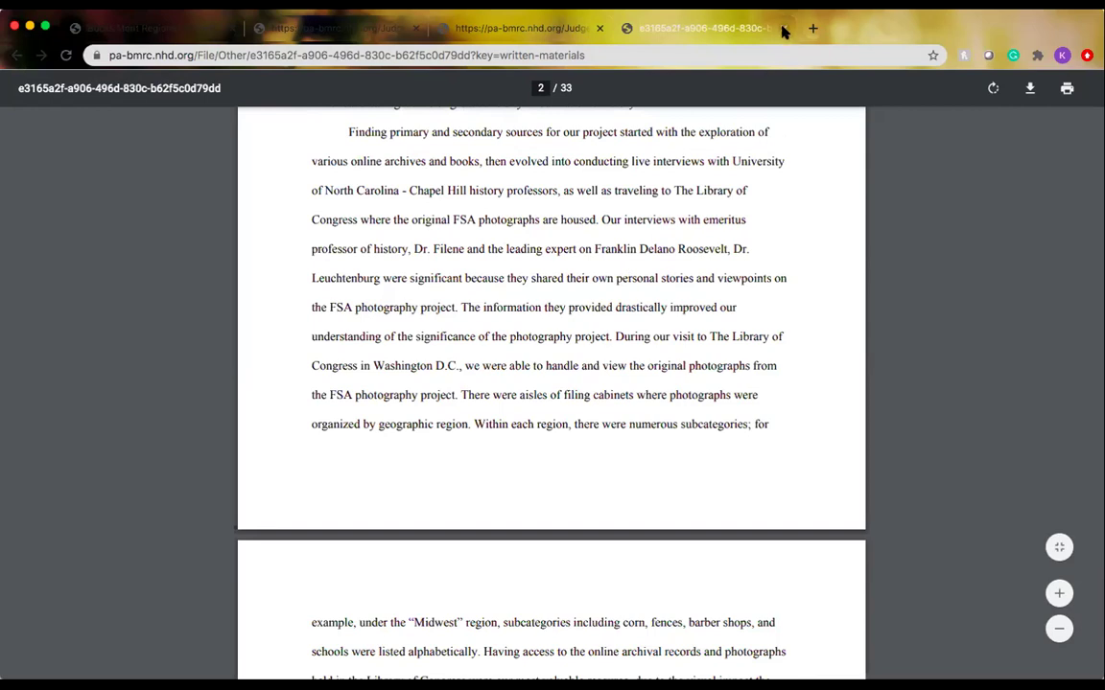
pyautogui.click(782, 29)
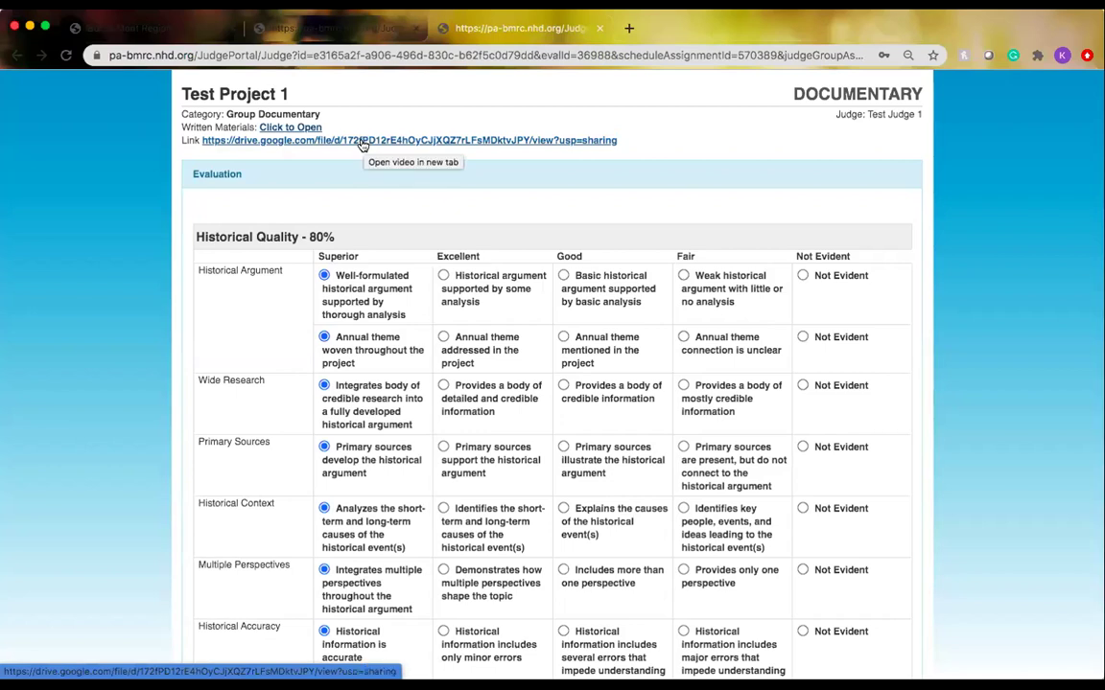
# Step: Open Test_Student Documentary Film.mp4 from the evaluation's Google Drive link
pyautogui.click(363, 140)
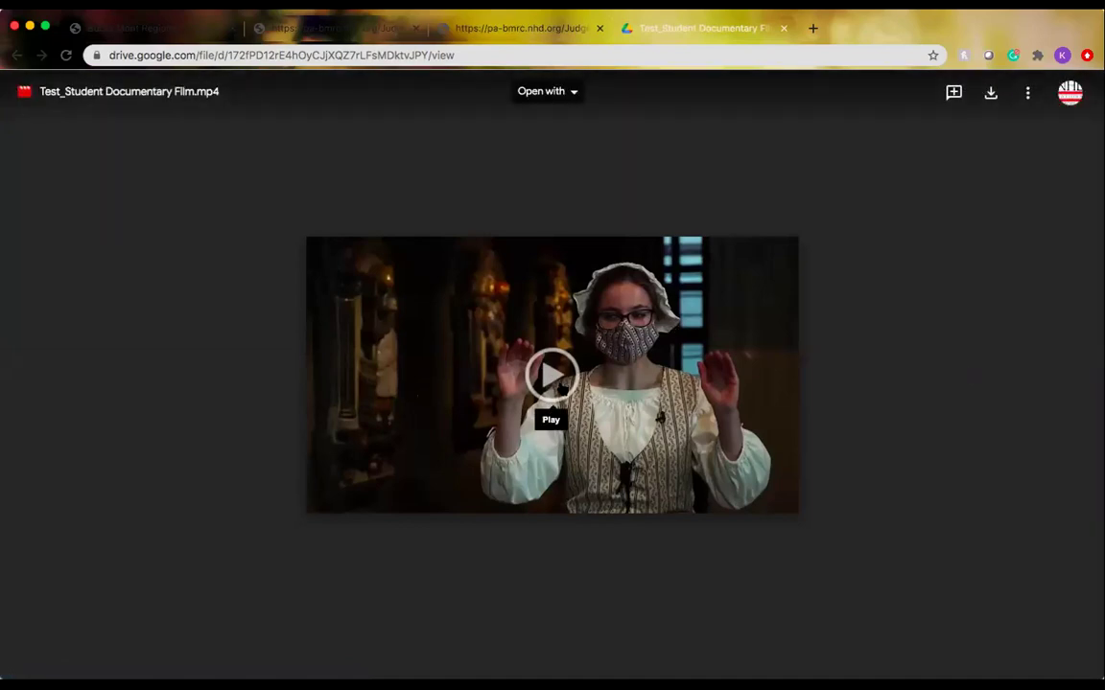
# Step: Close the Drive video tab and scroll the Test Project 1 rubric to Rules Compliance
pyautogui.click(785, 28)
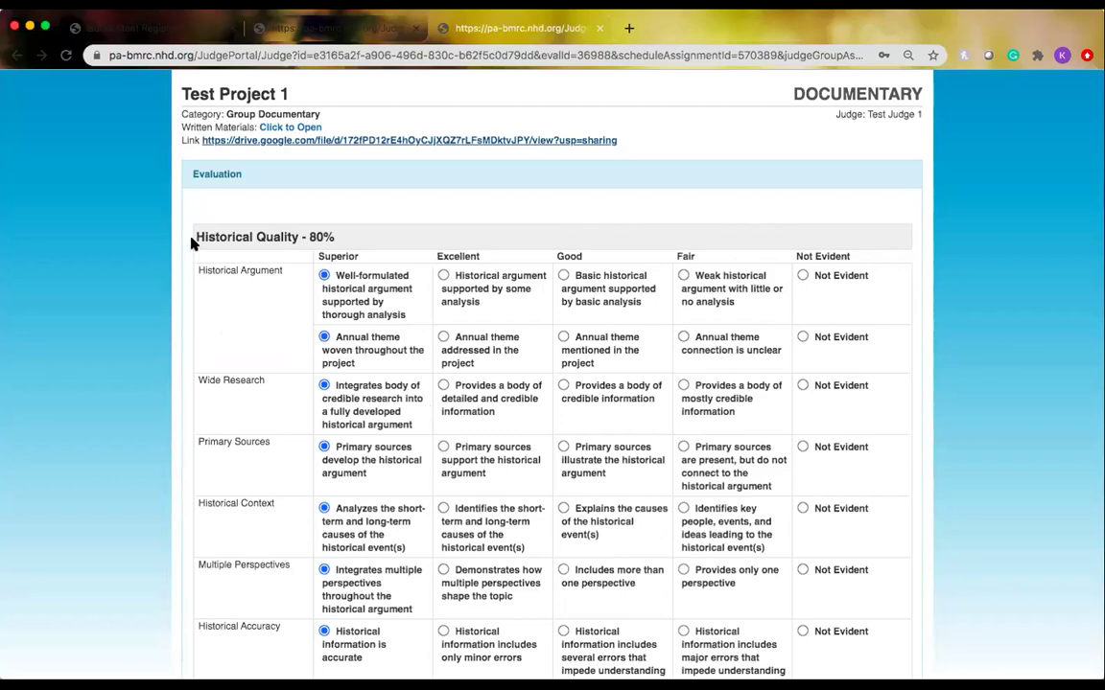
pyautogui.scroll(-10, 190, 243)
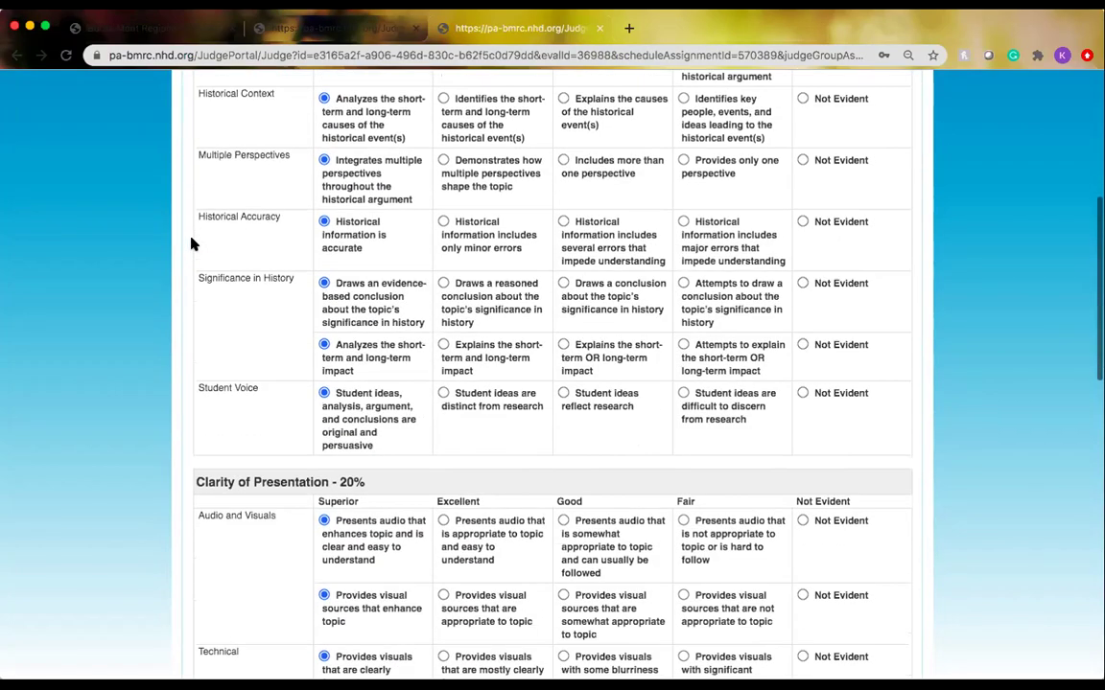
pyautogui.scroll(-1, 265, 381)
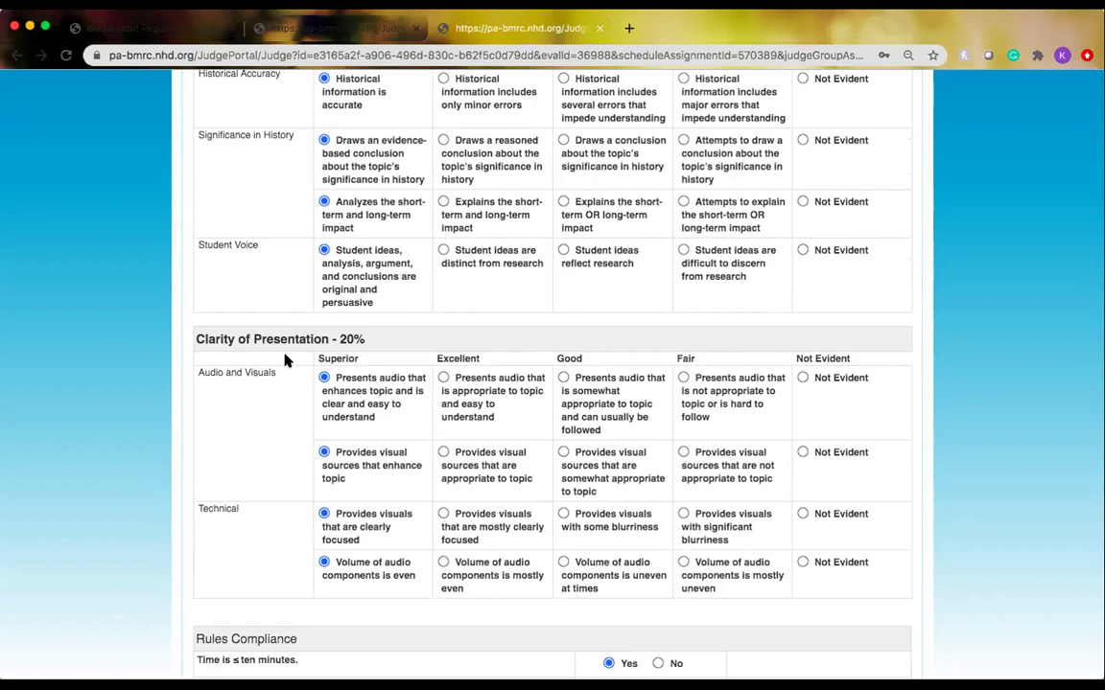
pyautogui.scroll(-1, 287, 359)
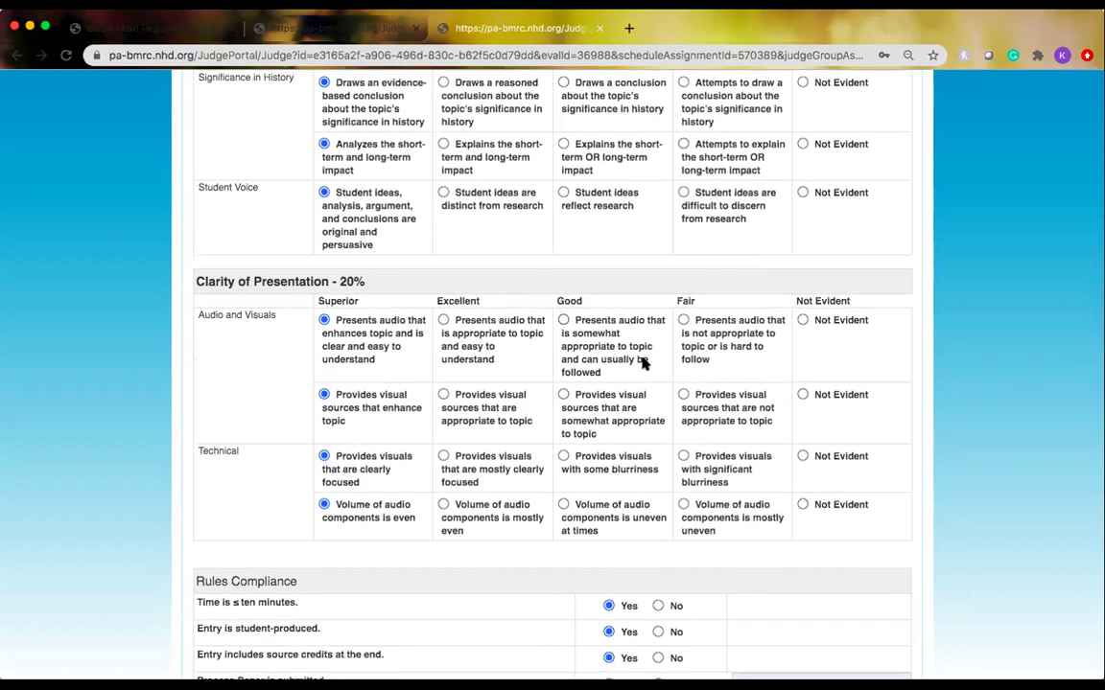
pyautogui.scroll(-5, 643, 362)
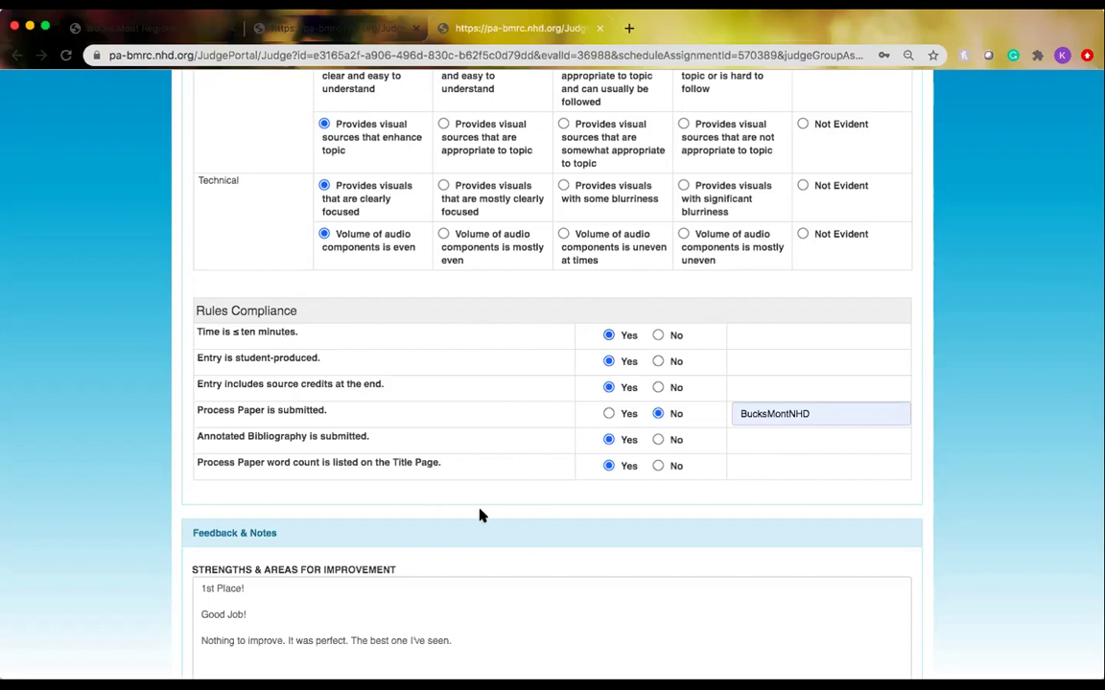
# Step: Empty the Process Paper explanation box, keeping 'Entry is student-produced' set to Yes
pyautogui.click(657, 361)
pyautogui.doubleClick(821, 413)
pyautogui.press('BackSpace')
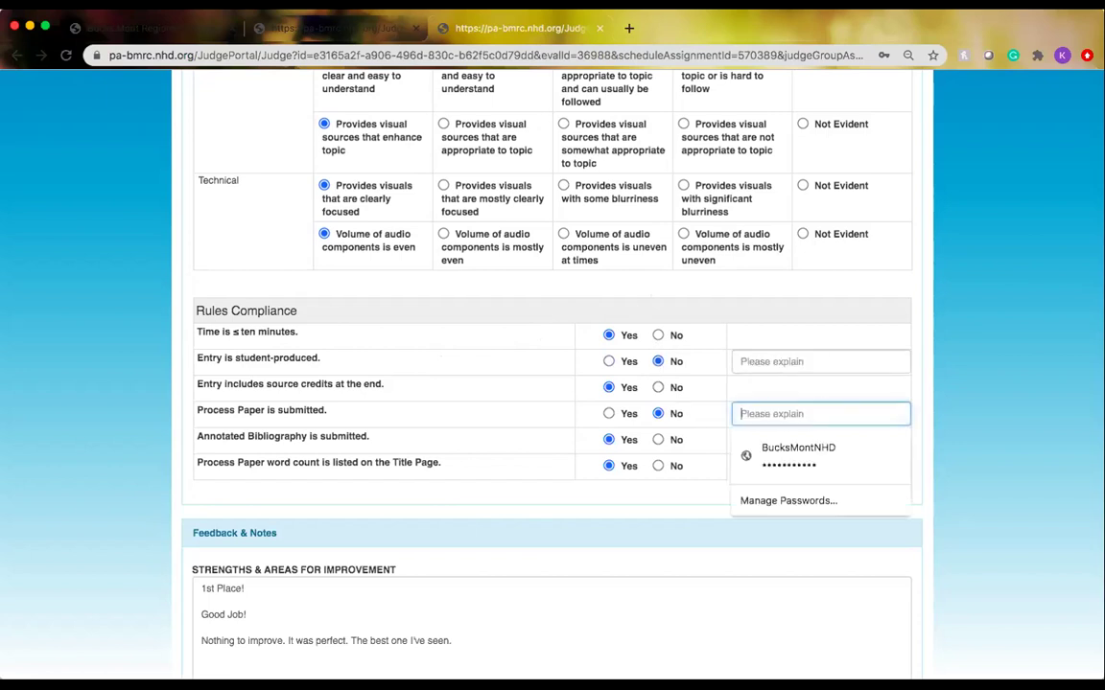
pyautogui.click(734, 434)
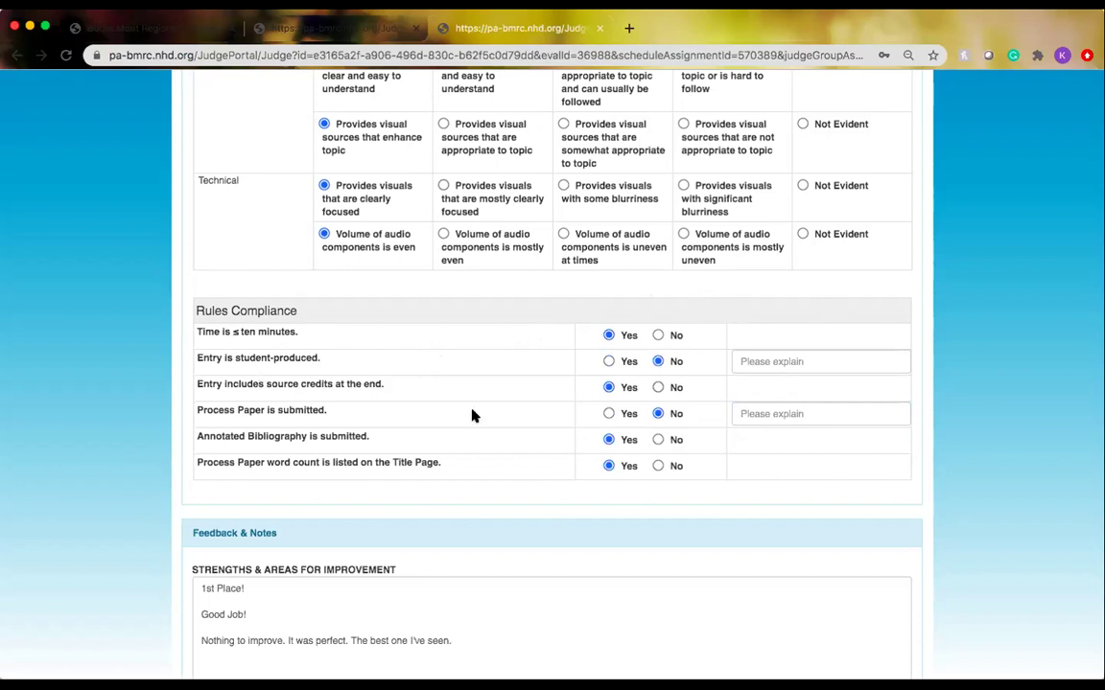
pyautogui.click(609, 362)
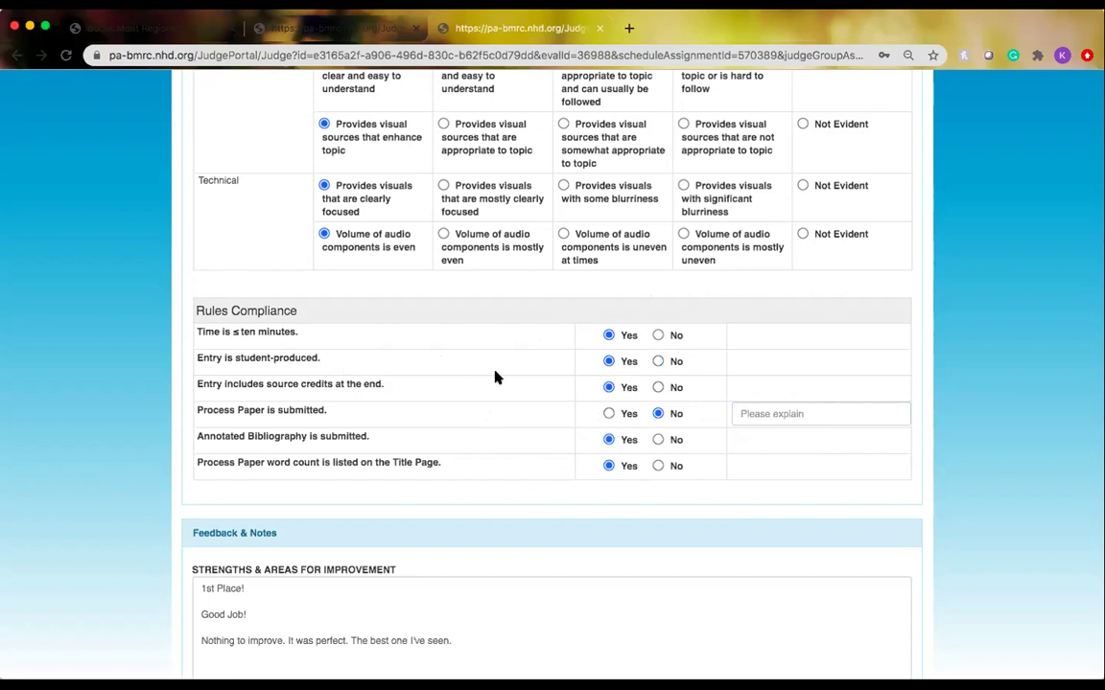
pyautogui.scroll(-3, 496, 376)
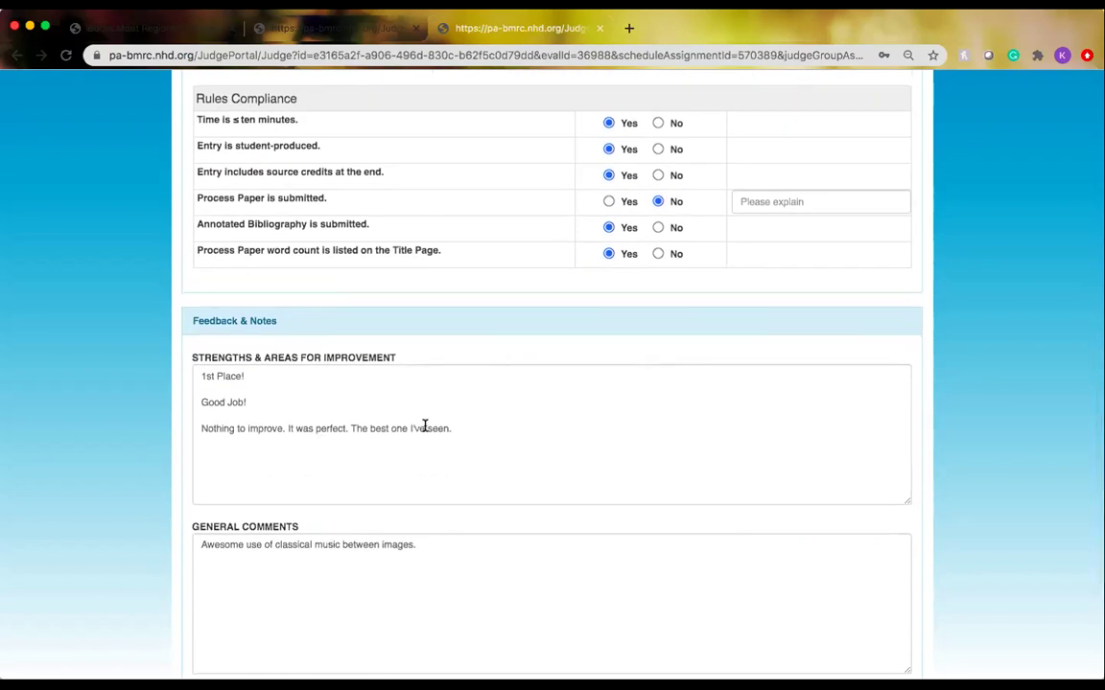
pyautogui.scroll(-1, 387, 433)
pyautogui.scroll(-2, 386, 434)
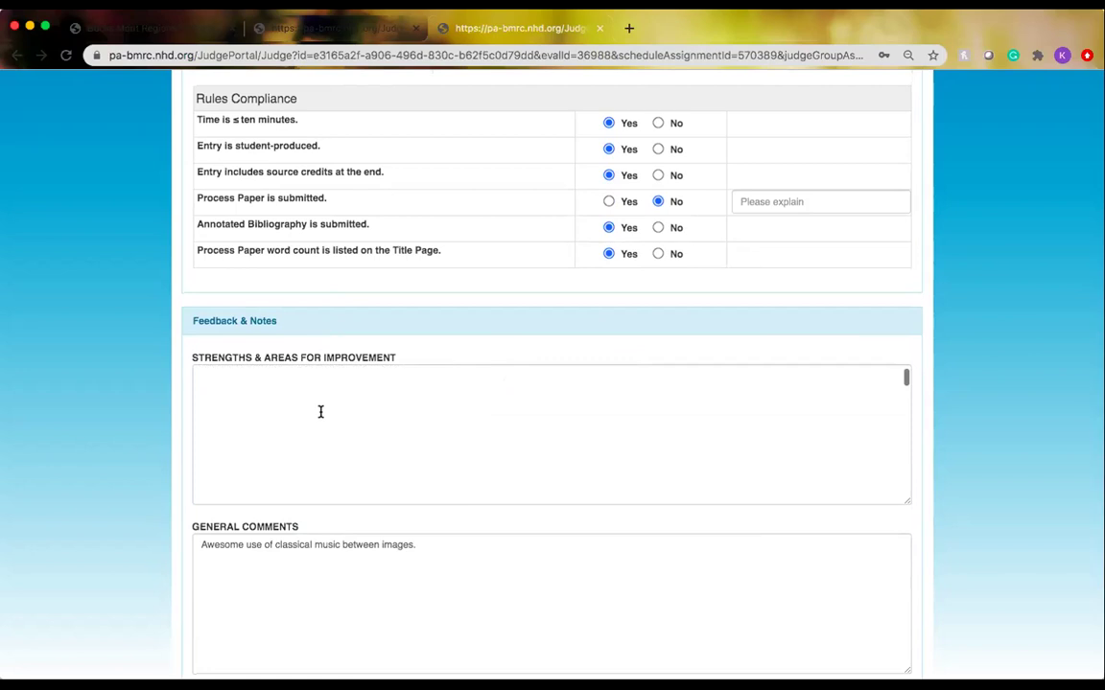
pyautogui.scroll(-1, 134, 389)
pyautogui.scroll(-3, 121, 389)
pyautogui.scroll(-2, 255, 432)
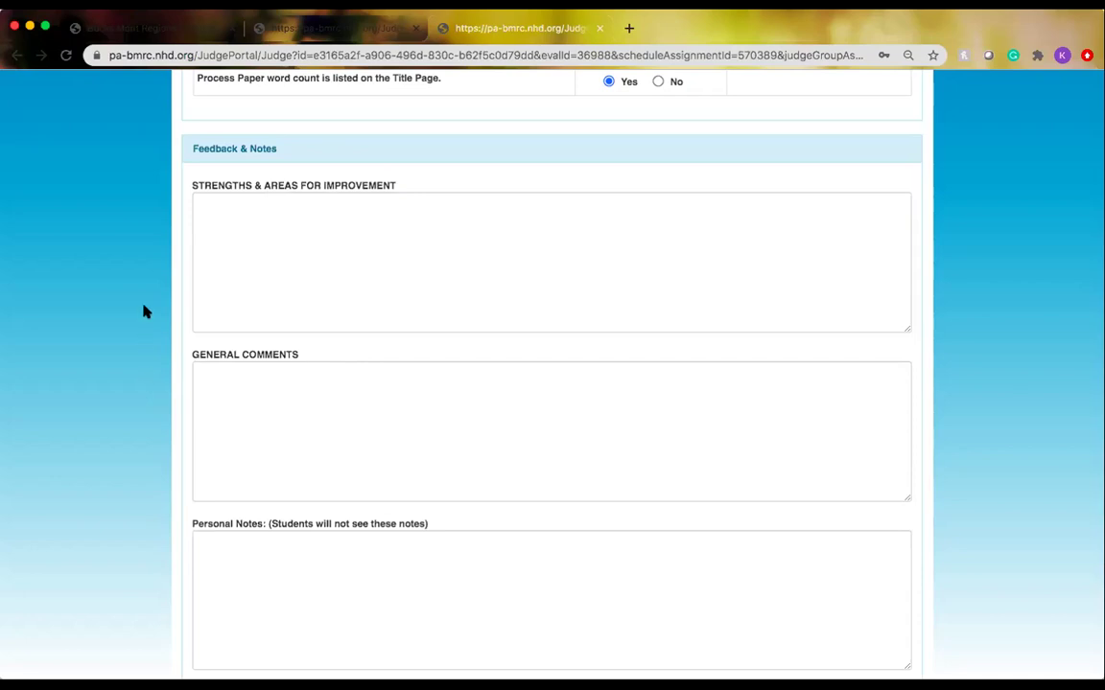
pyautogui.scroll(-3, 143, 311)
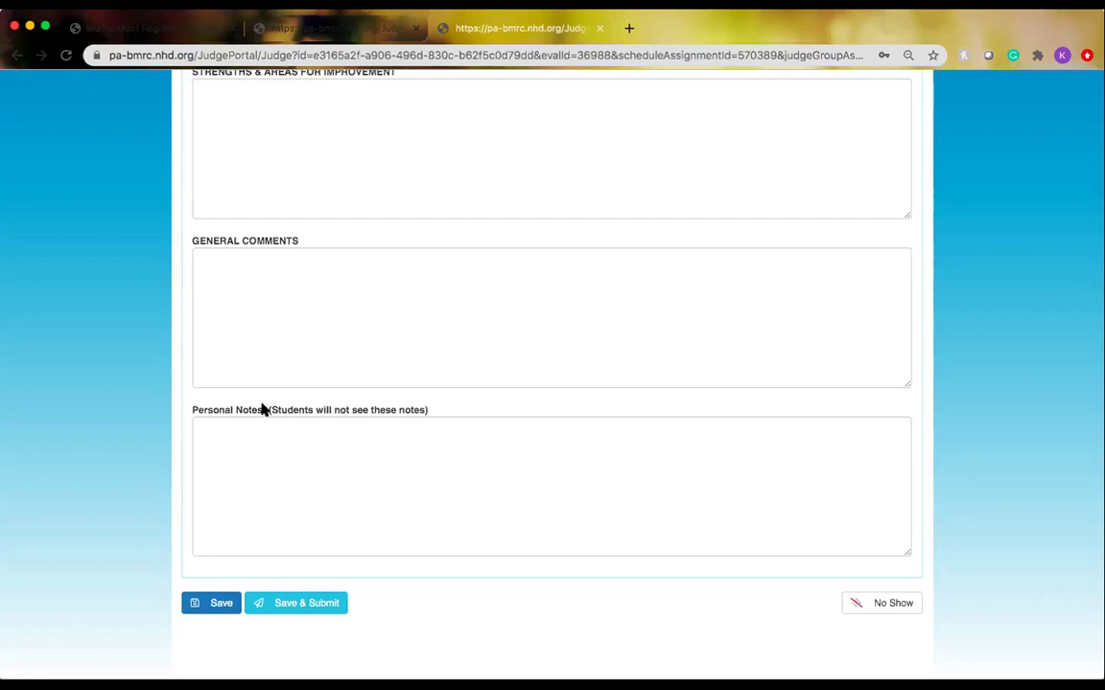
# Step: Focus the Personal Notes box and scroll the evaluation down to the Save buttons
pyautogui.click(391, 527)
pyautogui.click(307, 476)
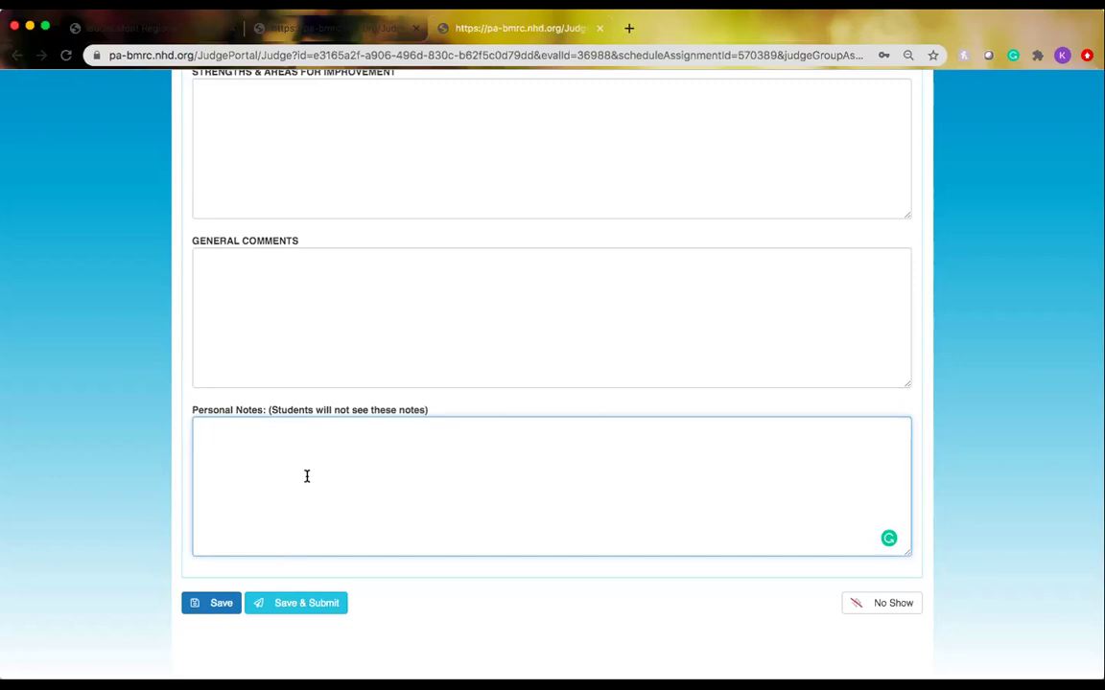
pyautogui.scroll(1, 328, 476)
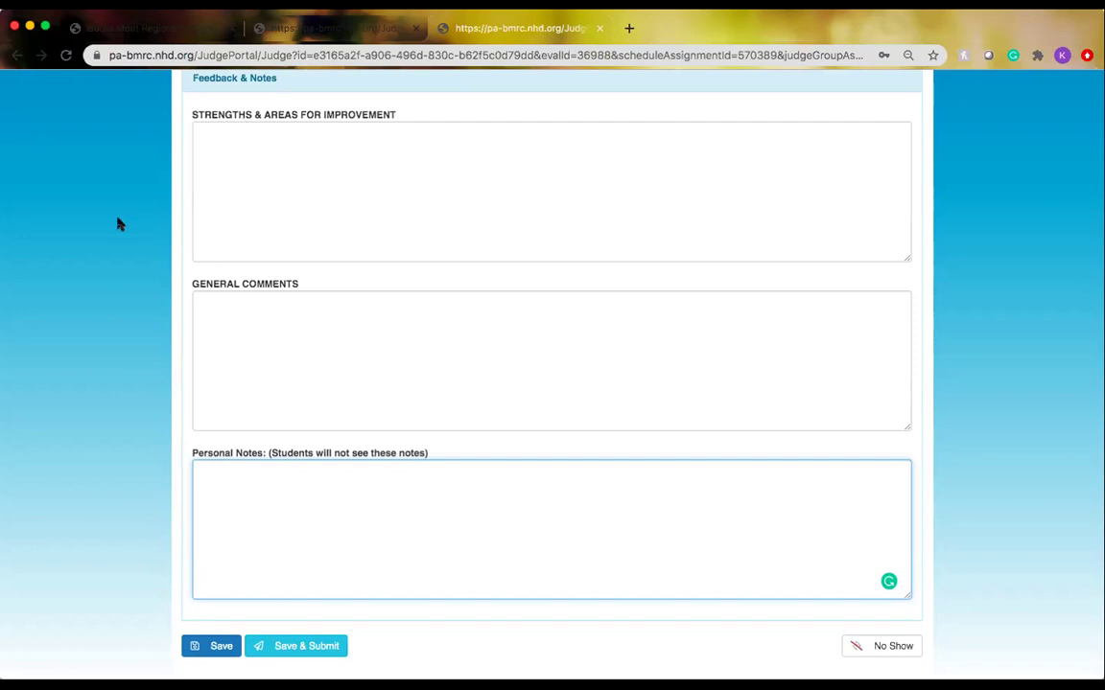
pyautogui.scroll(-1, 118, 223)
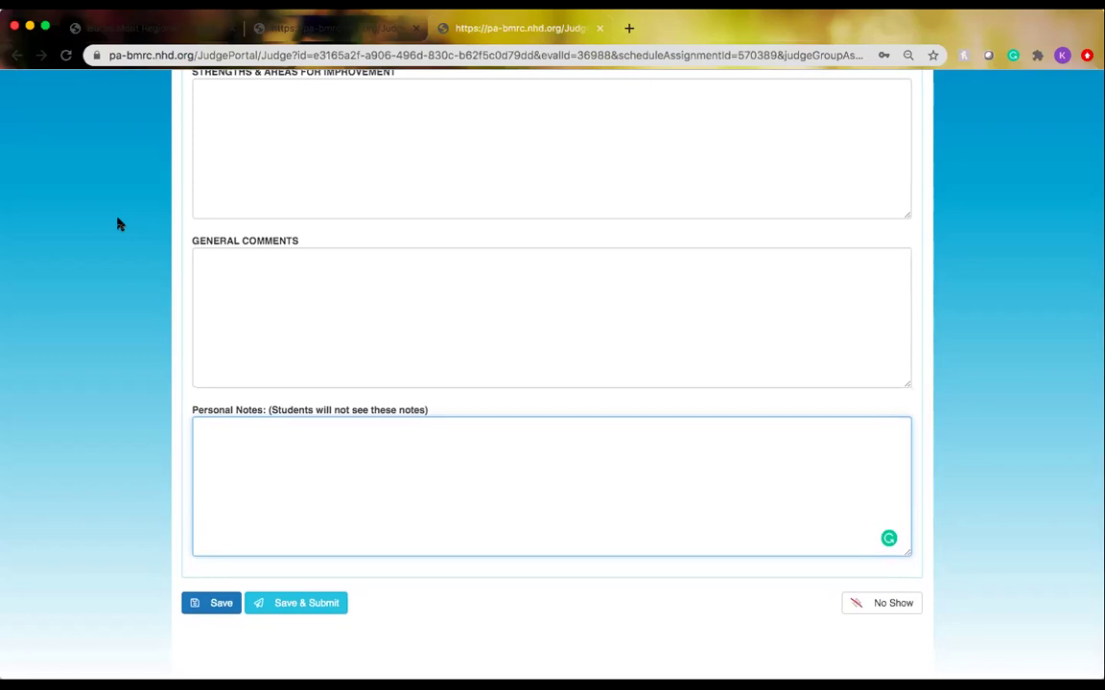
pyautogui.scroll(-1, 146, 256)
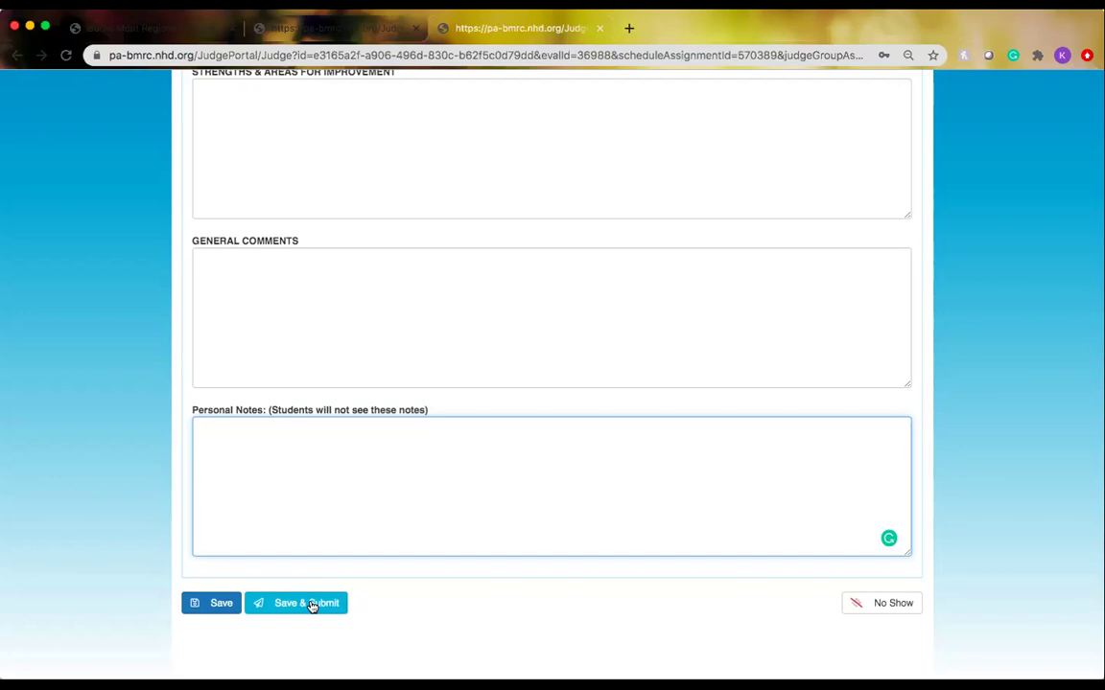
# Step: Try submitting, then mark 'Process Paper is submitted' as Yes
pyautogui.click(312, 606)
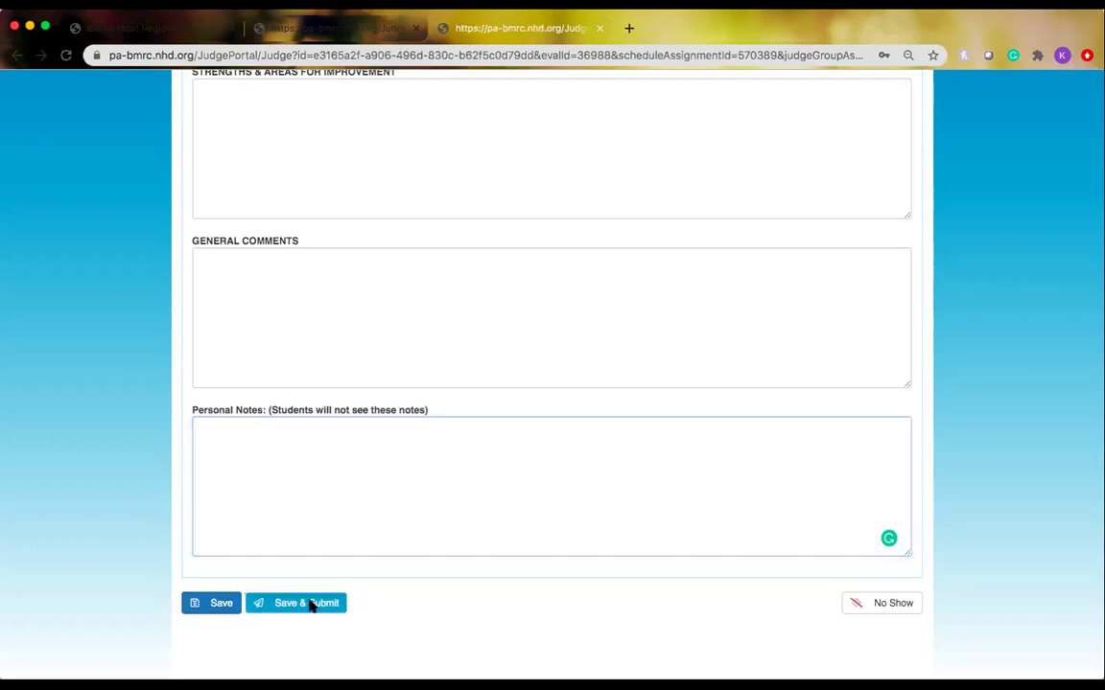
pyautogui.scroll(5, 673, 240)
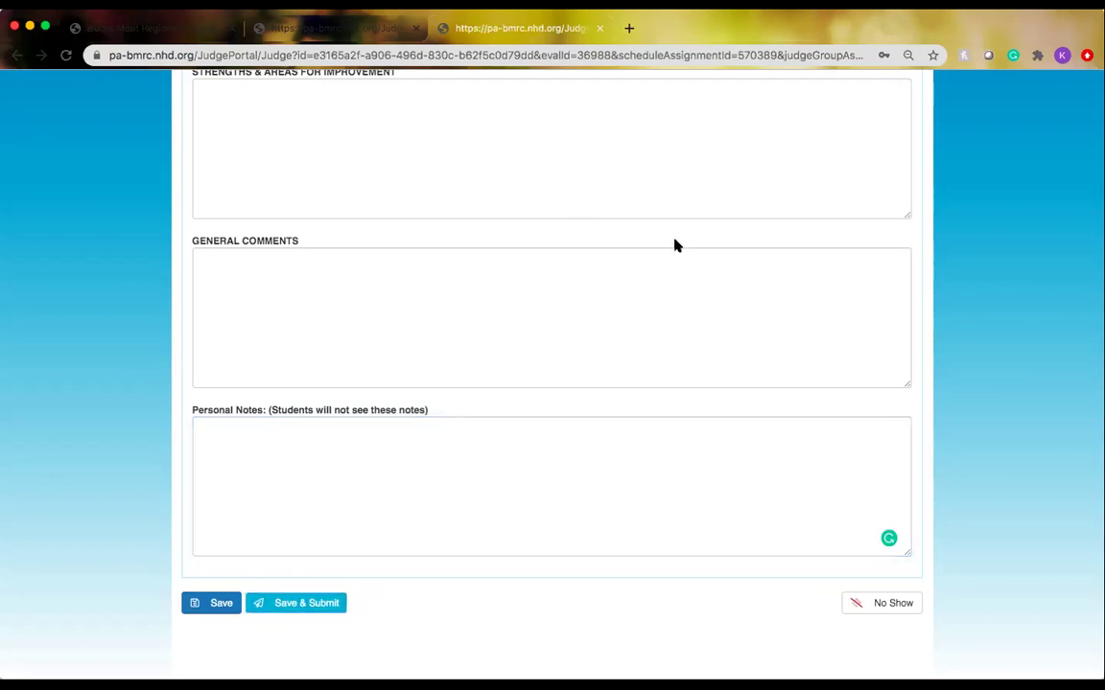
pyautogui.click(608, 285)
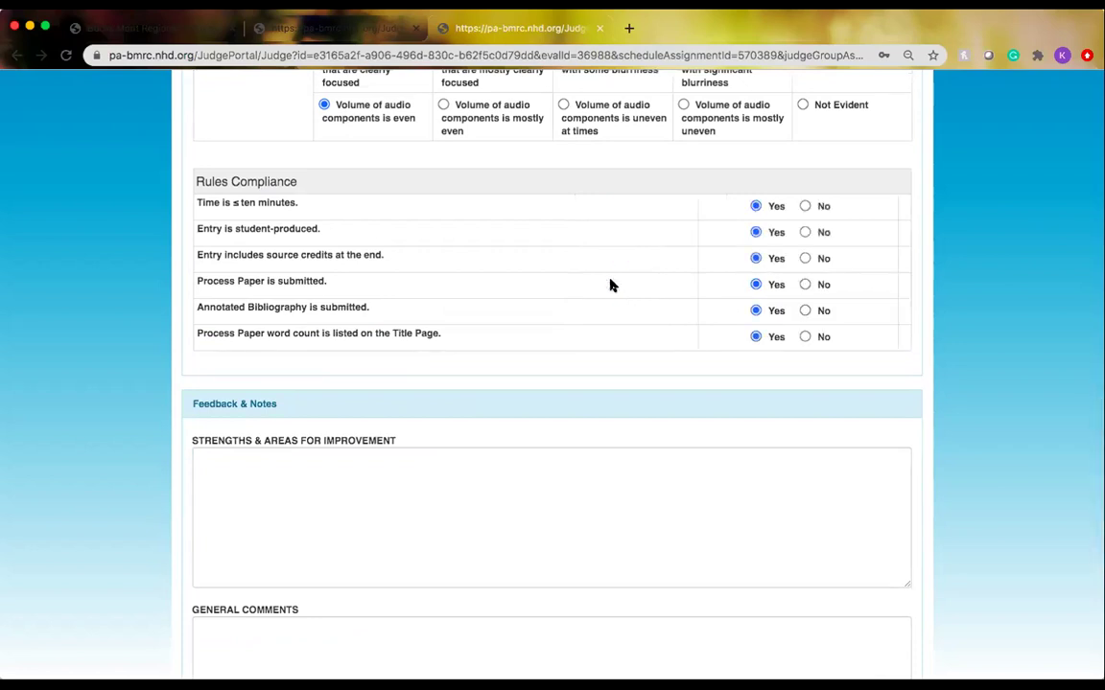
pyautogui.scroll(-5, 612, 282)
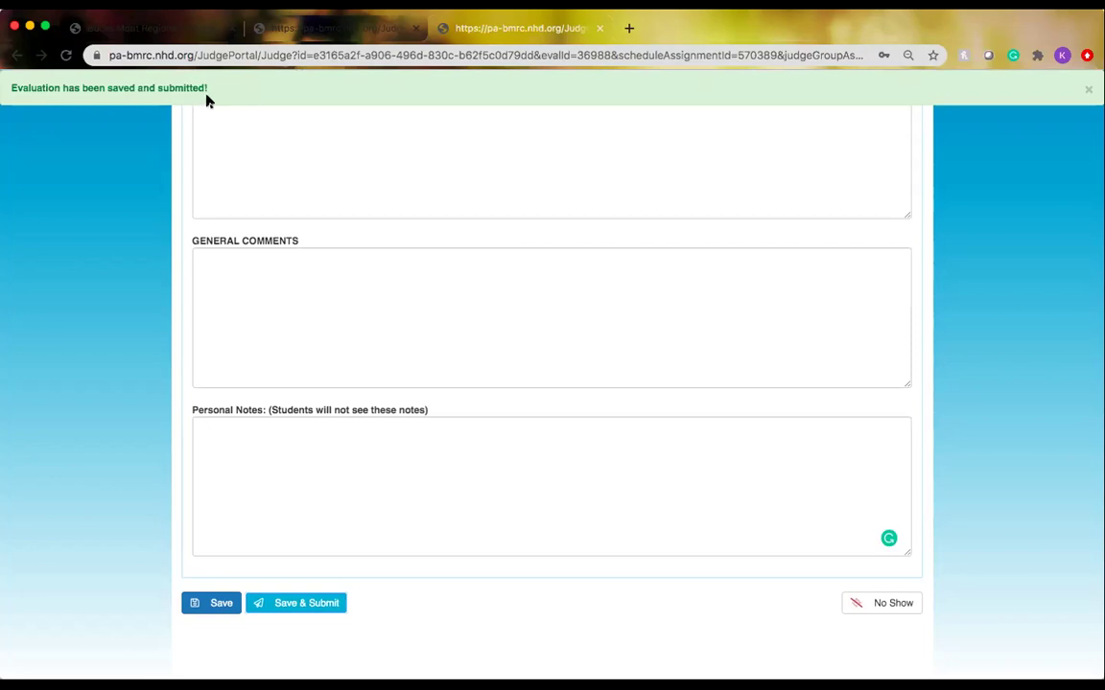
# Step: Close the evaluation tab and return to Judging Assignments, ready to reload
pyautogui.click(598, 30)
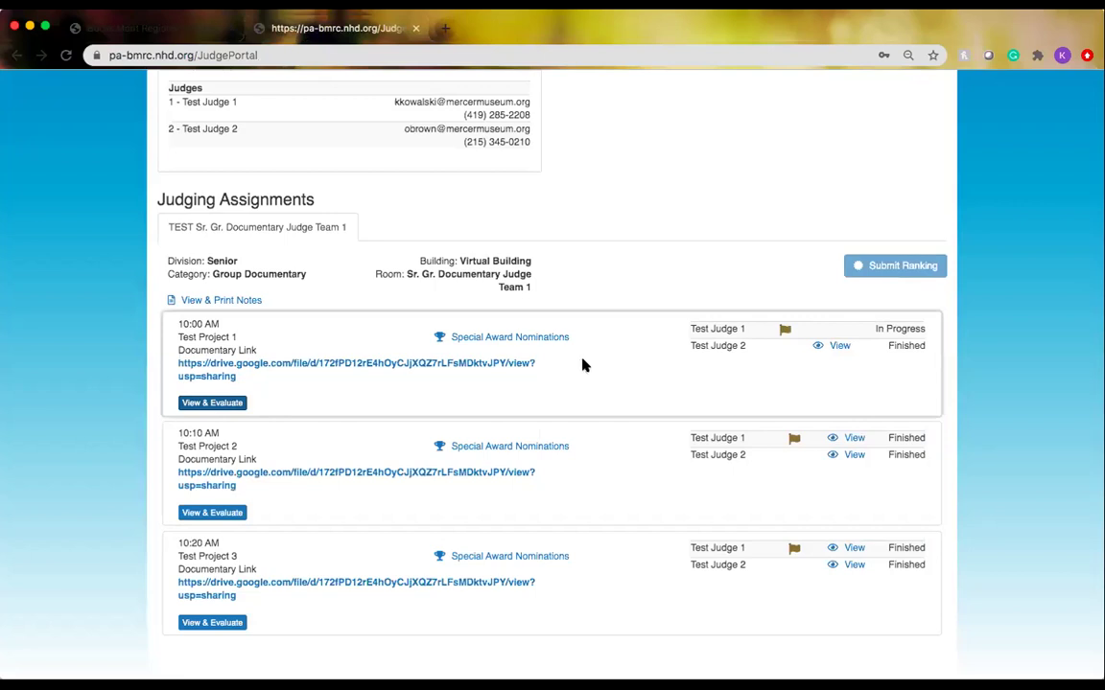
pyautogui.click(212, 404)
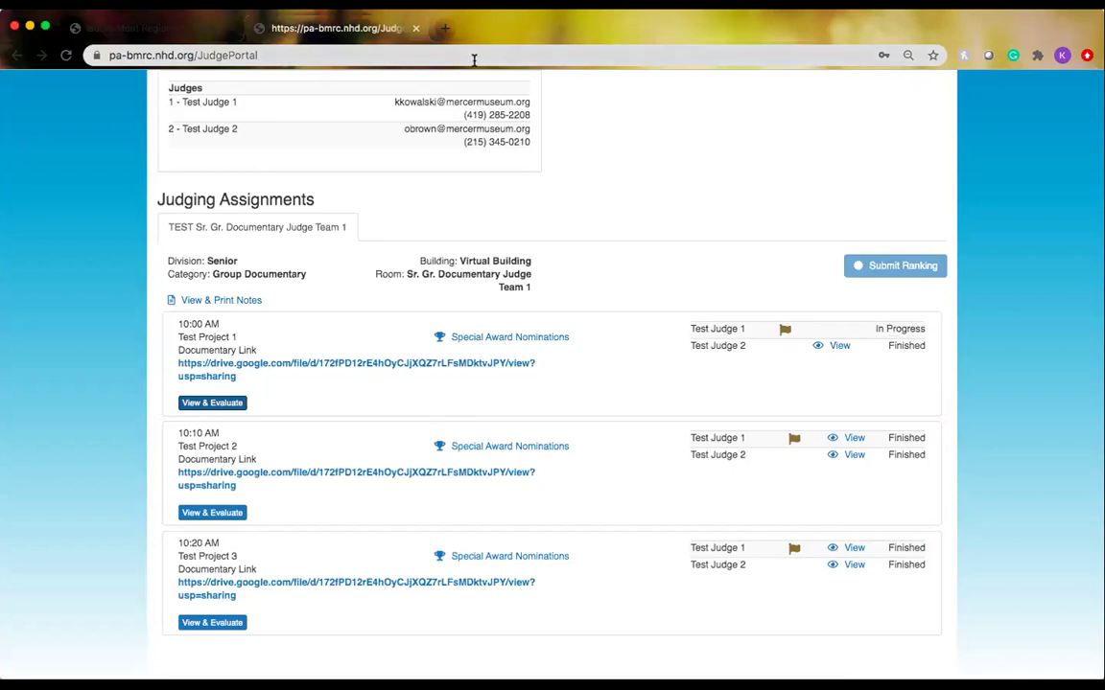
pyautogui.click(230, 56)
# Step: Reload the Judging Portal so Test Projects 1–3 show Finished for both test judges
pyautogui.press('Return')
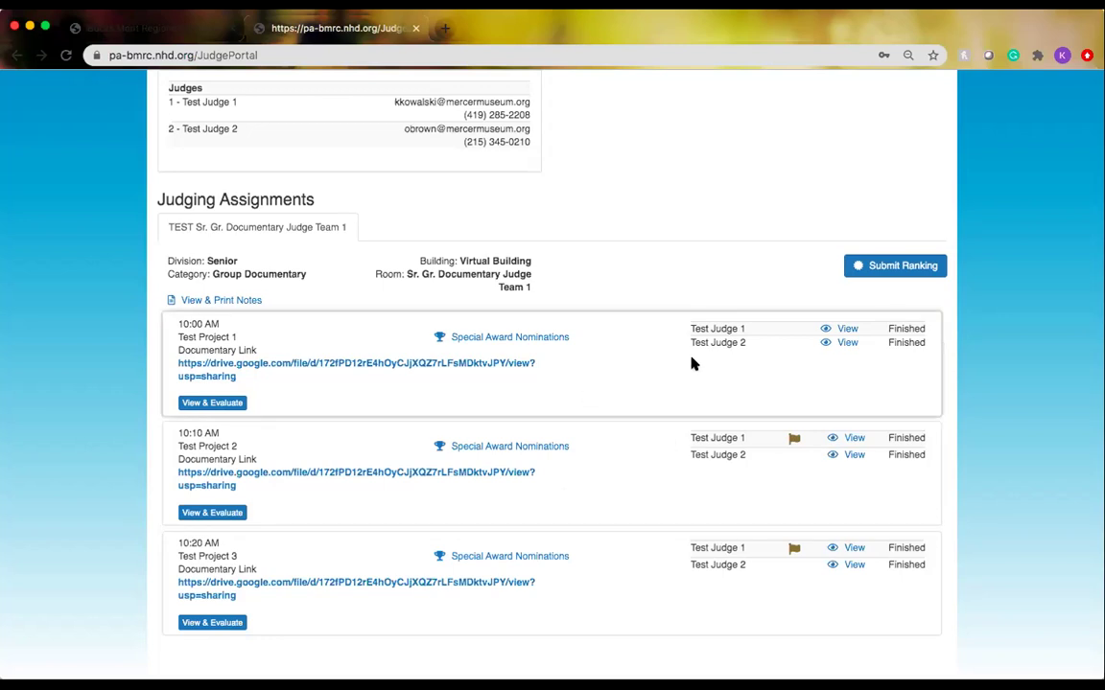
pyautogui.scroll(3, 693, 363)
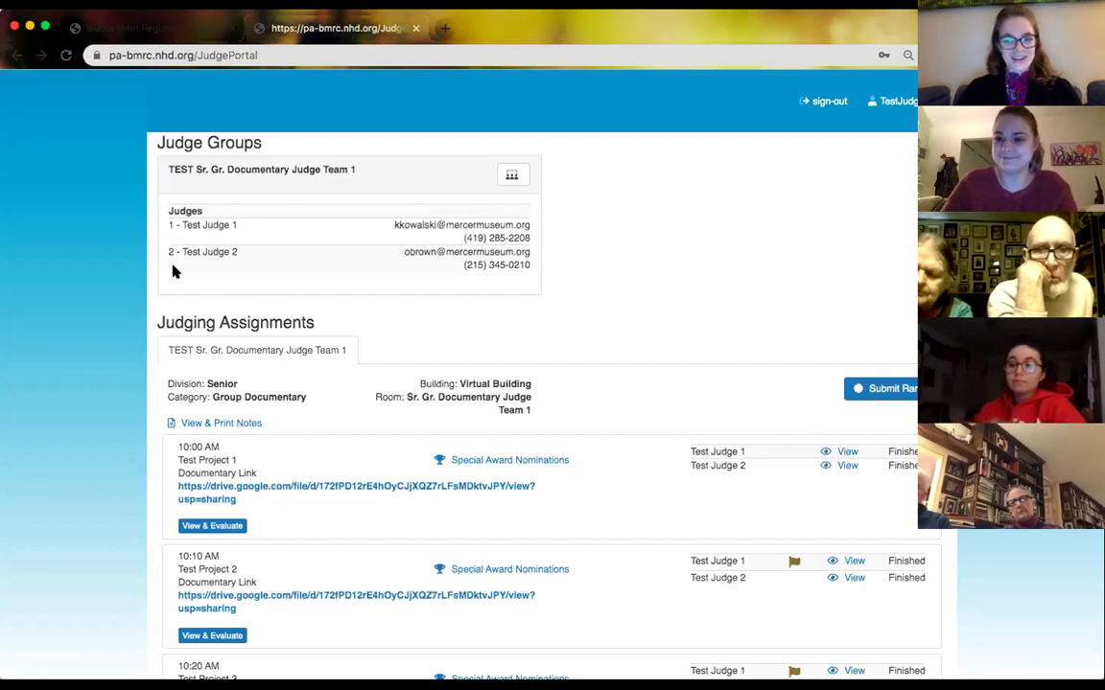
# Step: Scroll down to Judging Assignments to check all three test projects are Finished for both judges
pyautogui.scroll(-2, 758, 316)
pyautogui.scroll(-1, 622, 382)
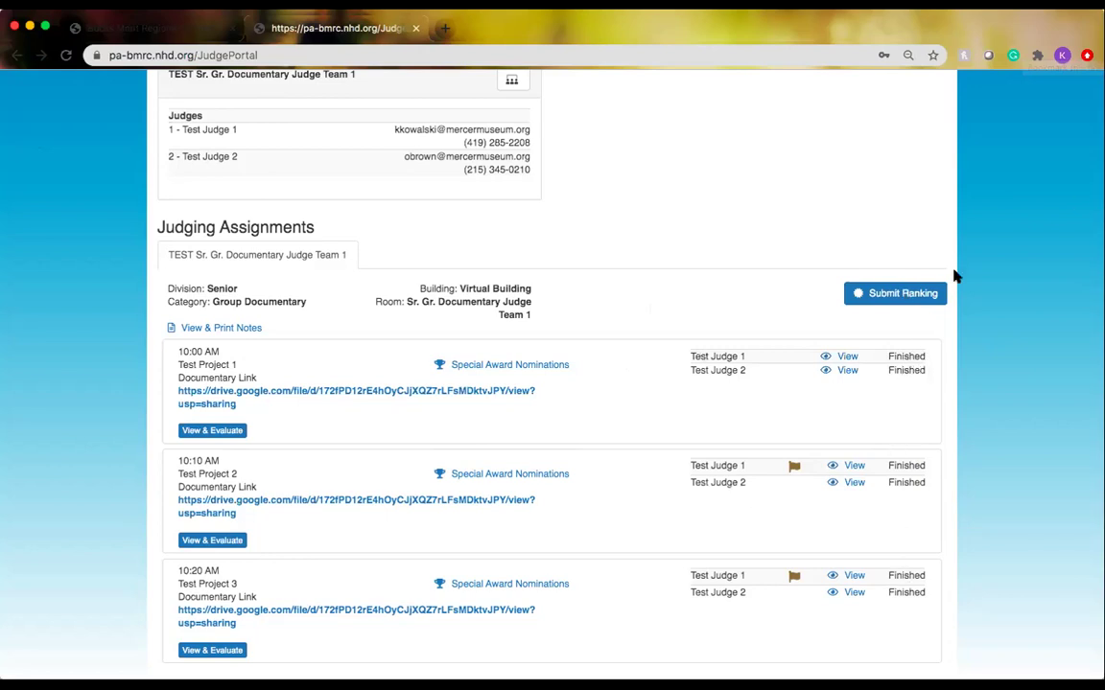
# Step: Open Submit Ranking and rank the three test projects 1, 2 and 99
pyautogui.click(898, 296)
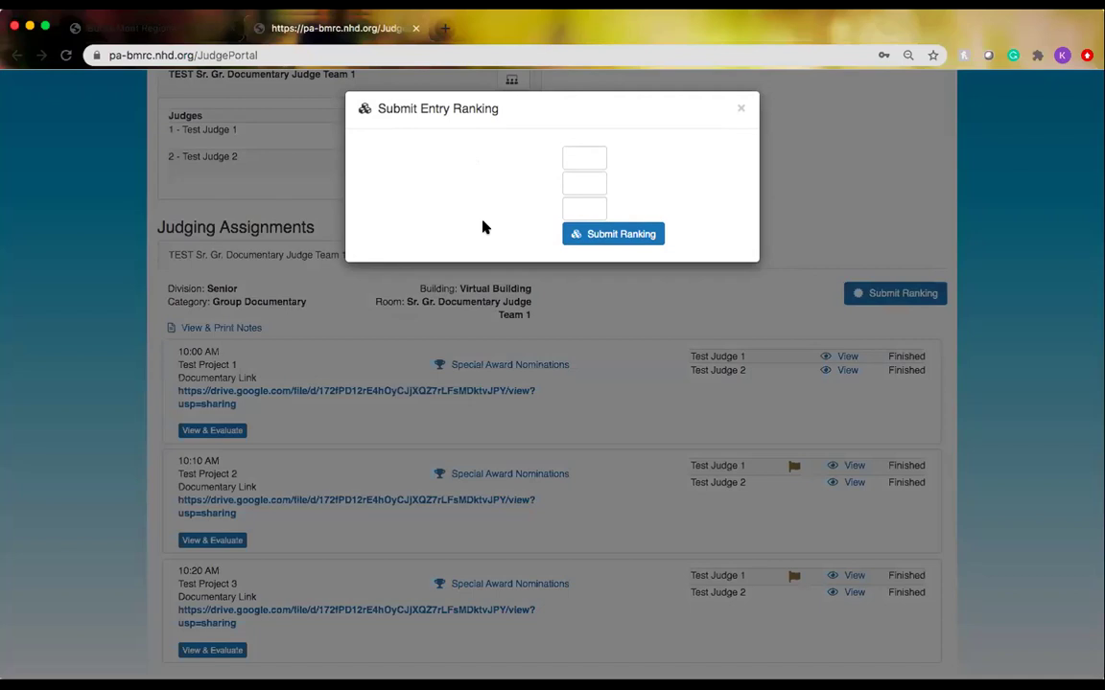
pyautogui.click(591, 163)
pyautogui.click(591, 156)
pyautogui.click(591, 155)
pyautogui.click(592, 179)
pyautogui.click(591, 179)
pyautogui.click(576, 207)
pyautogui.write('99')
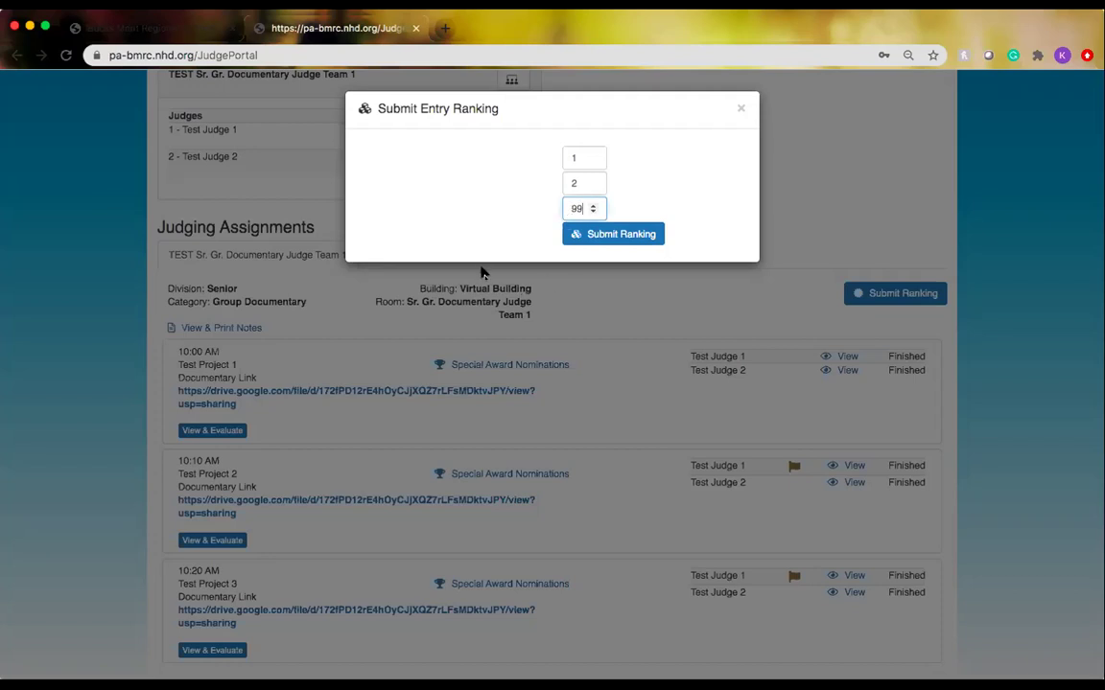
pyautogui.click(596, 240)
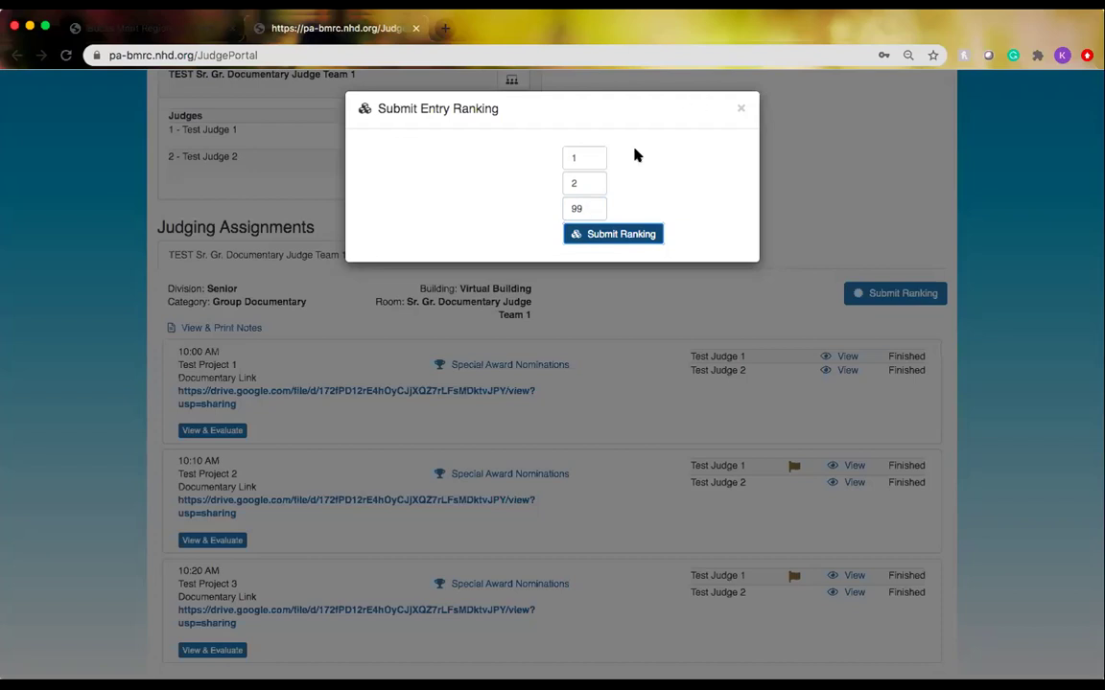
# Step: Confirm the 1, 2, 99 rankings and submit them to NHD, locking judging
pyautogui.press('Return')
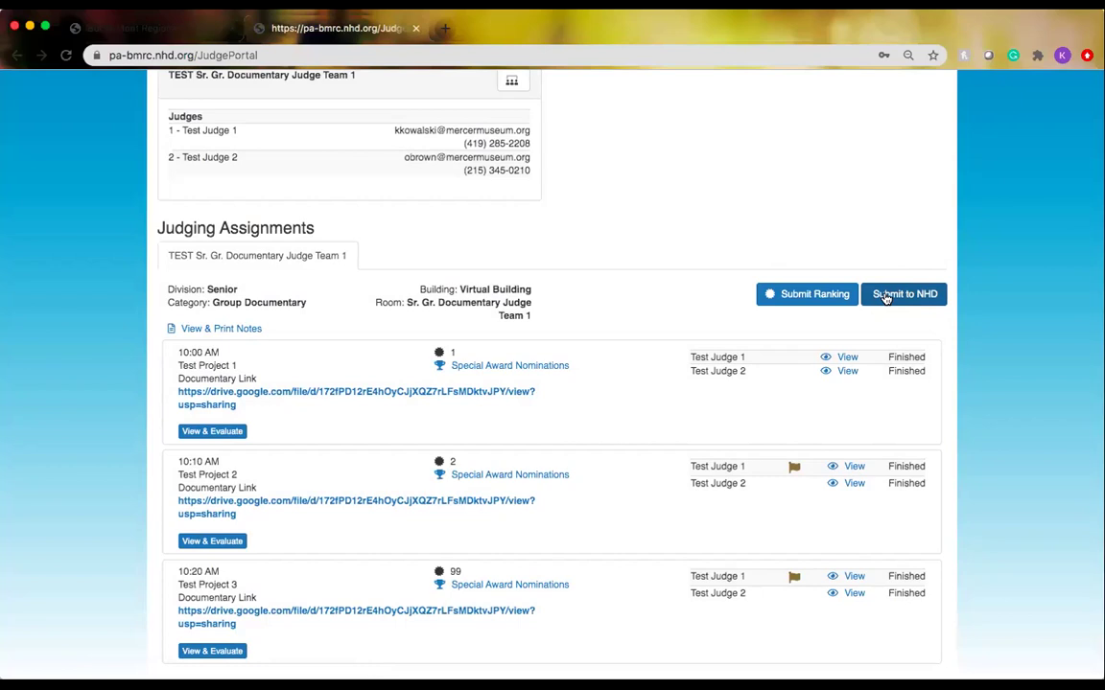
pyautogui.click(886, 298)
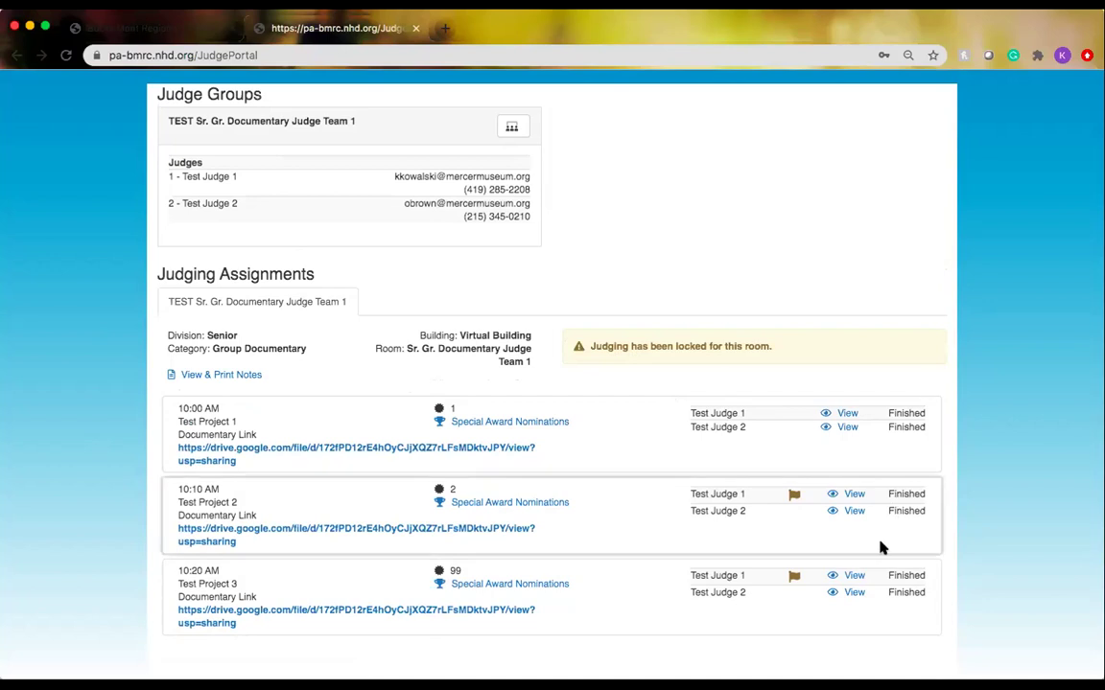
pyautogui.click(848, 578)
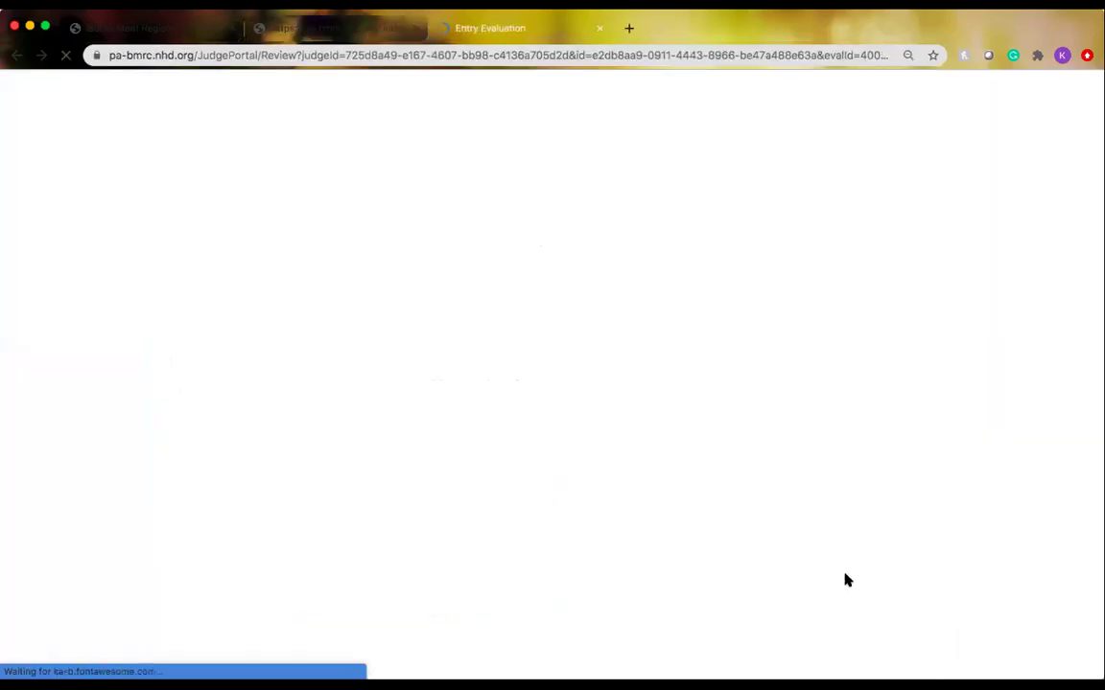
pyautogui.scroll(-2, 446, 201)
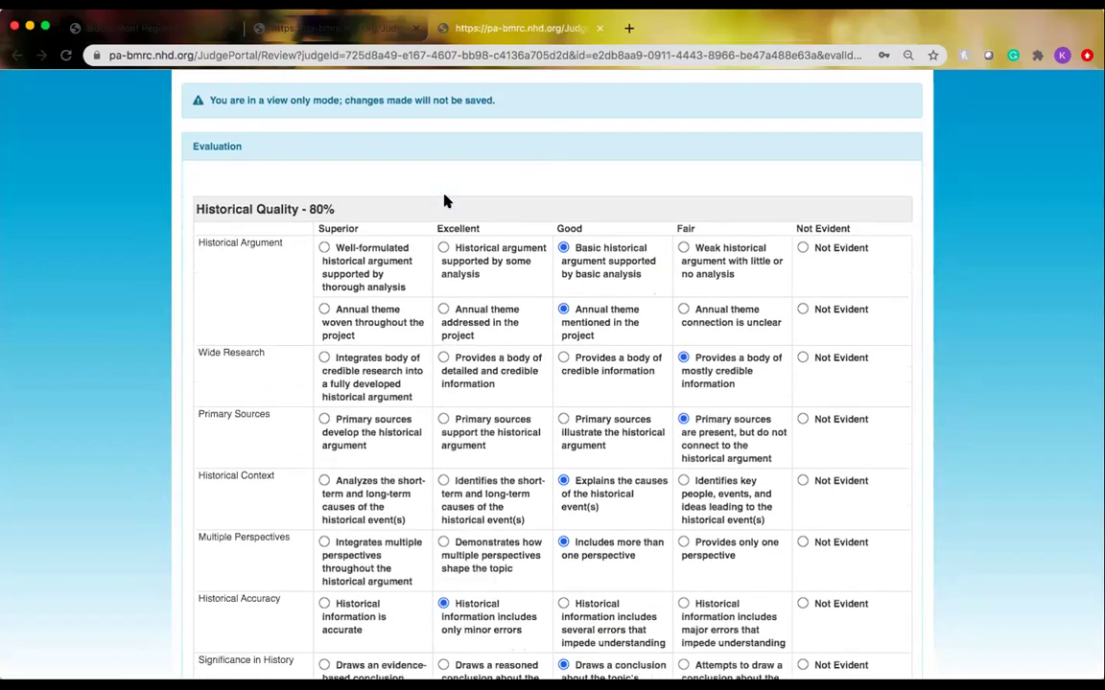
pyautogui.scroll(-3, 446, 202)
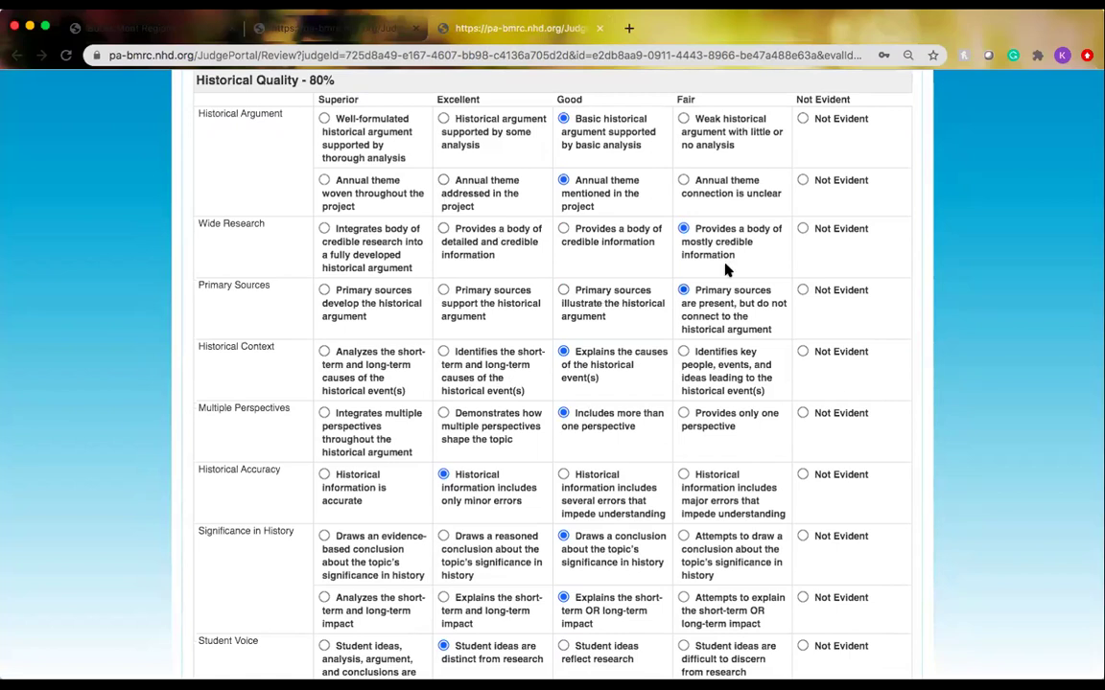
pyautogui.scroll(-2, 656, 241)
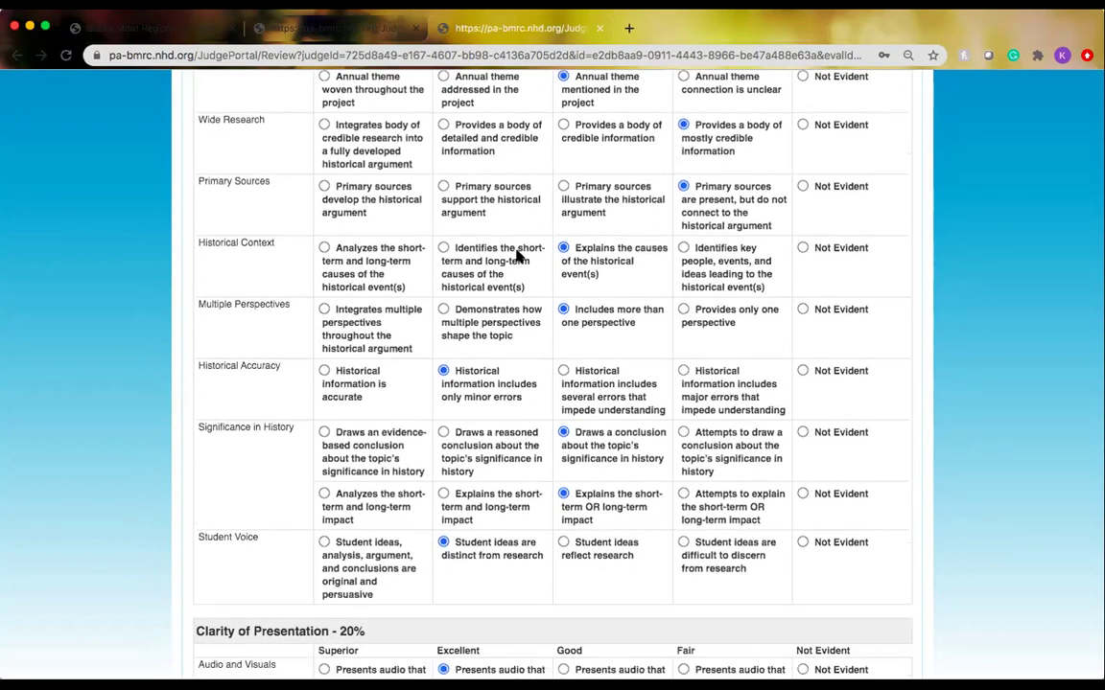
pyautogui.scroll(-12, 505, 438)
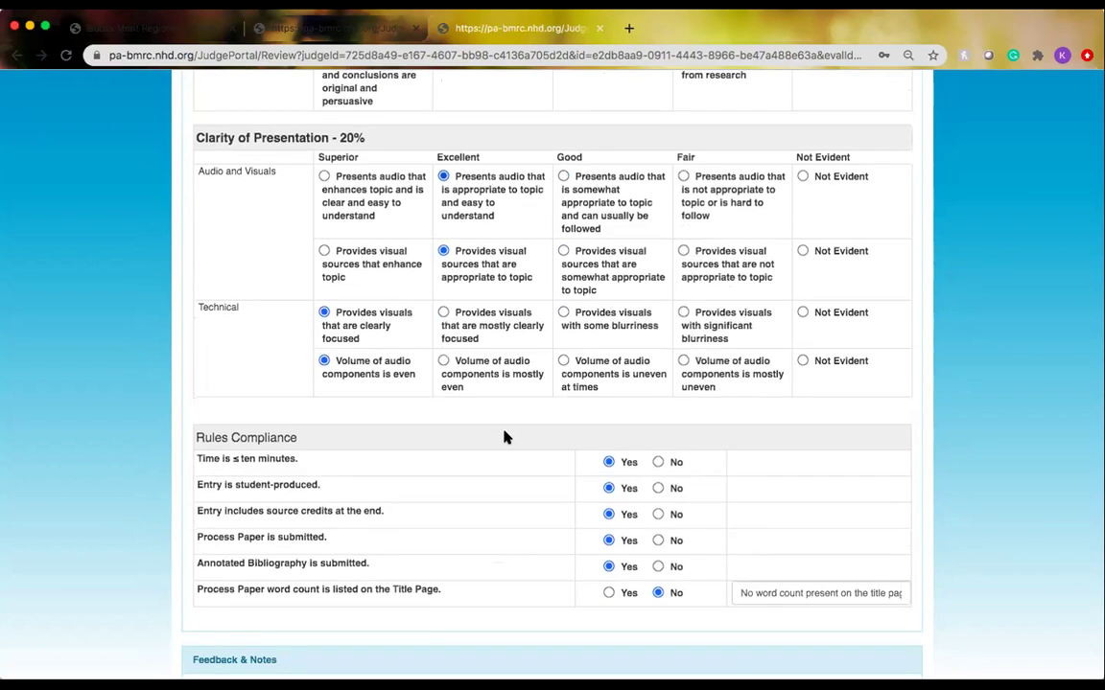
pyautogui.scroll(-5, 505, 438)
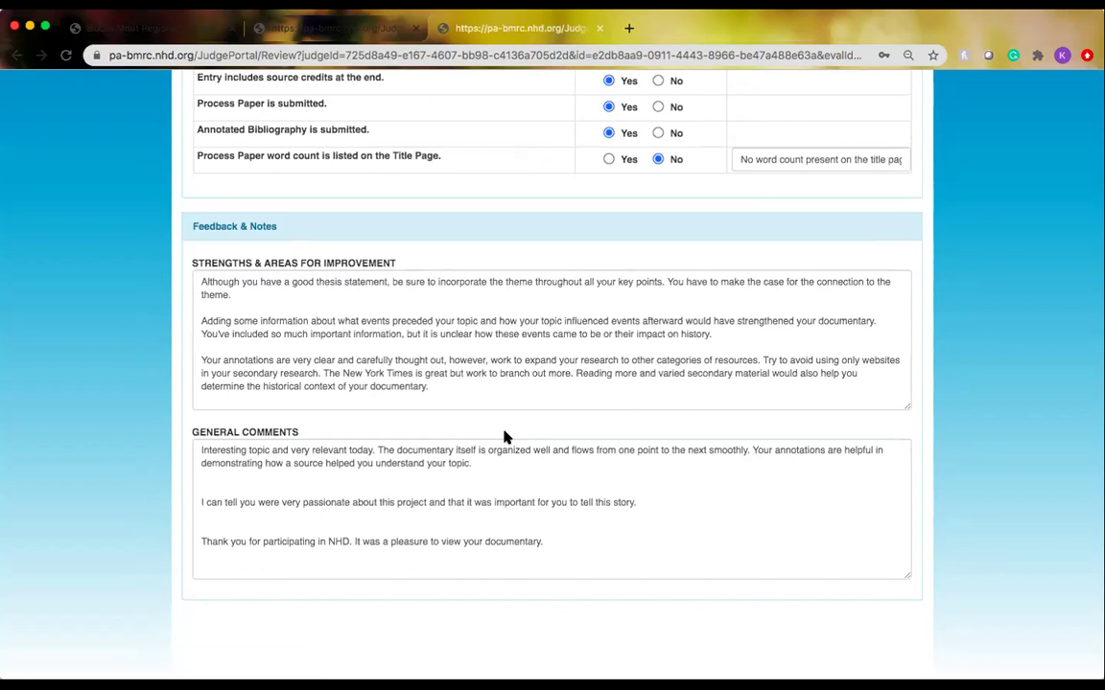
pyautogui.scroll(10, 505, 438)
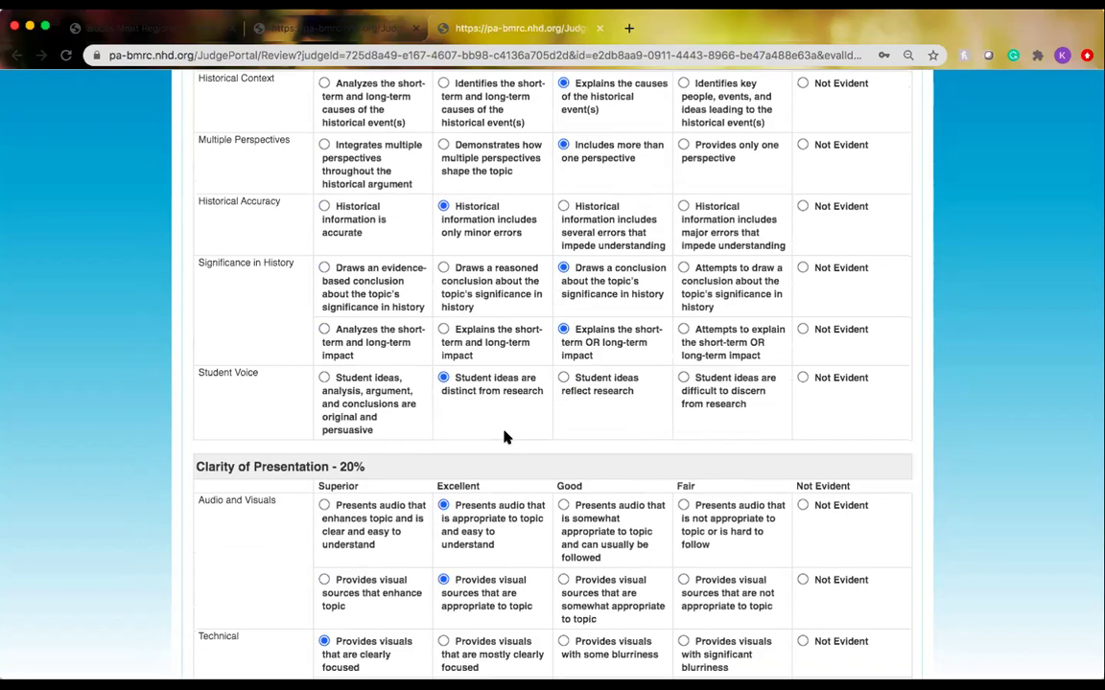
pyautogui.scroll(-3, 338, 524)
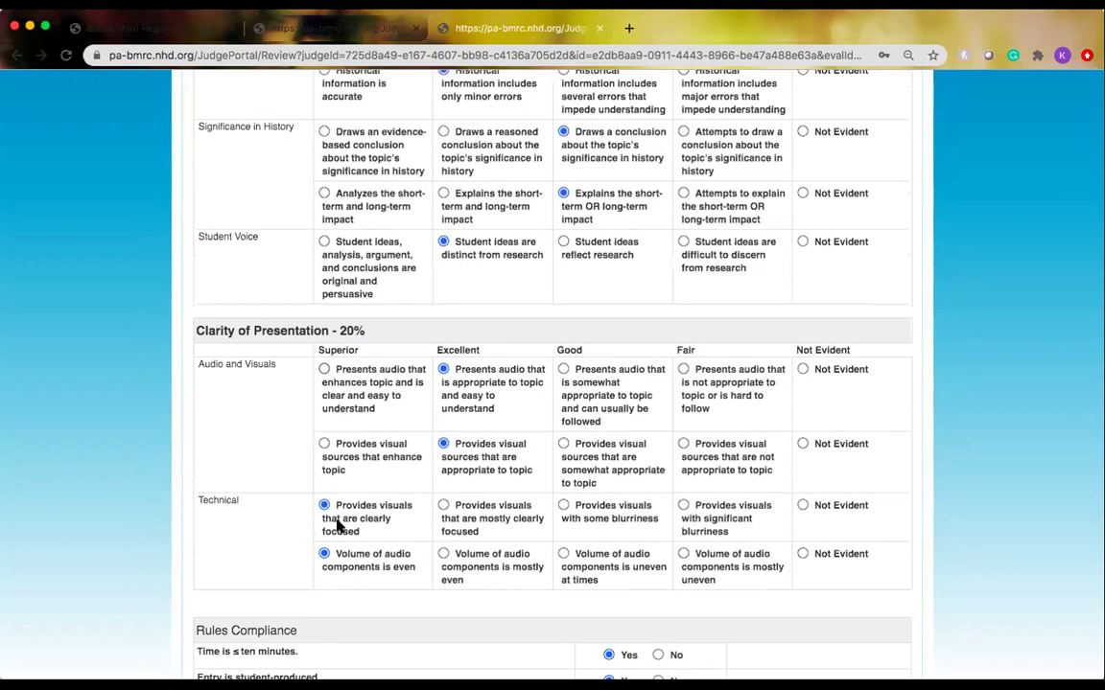
pyautogui.scroll(-13, 338, 523)
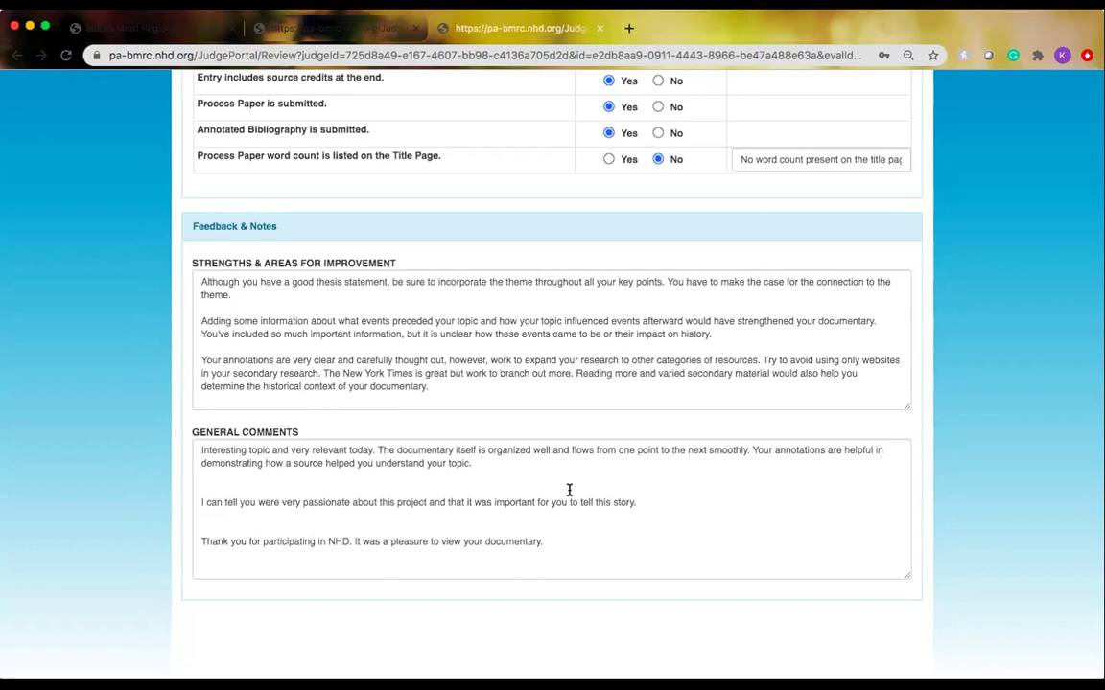
pyautogui.click(557, 539)
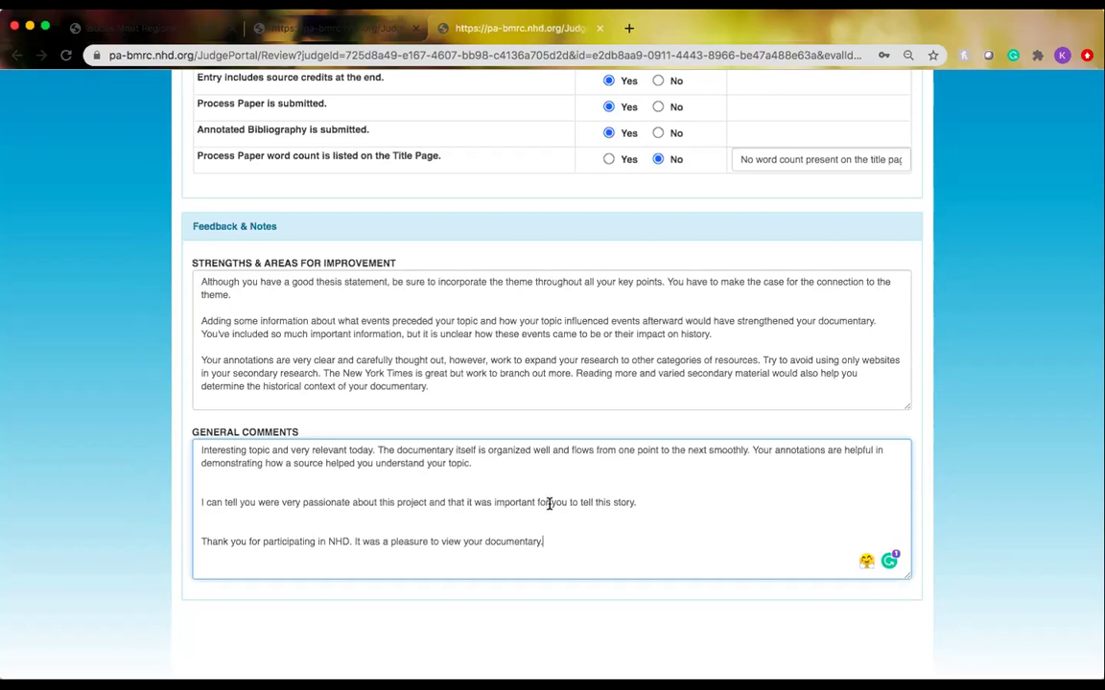
# Step: Open Test Judge 1's view-only evaluation of Test Project 1 and scroll through its rubric
pyautogui.click(599, 29)
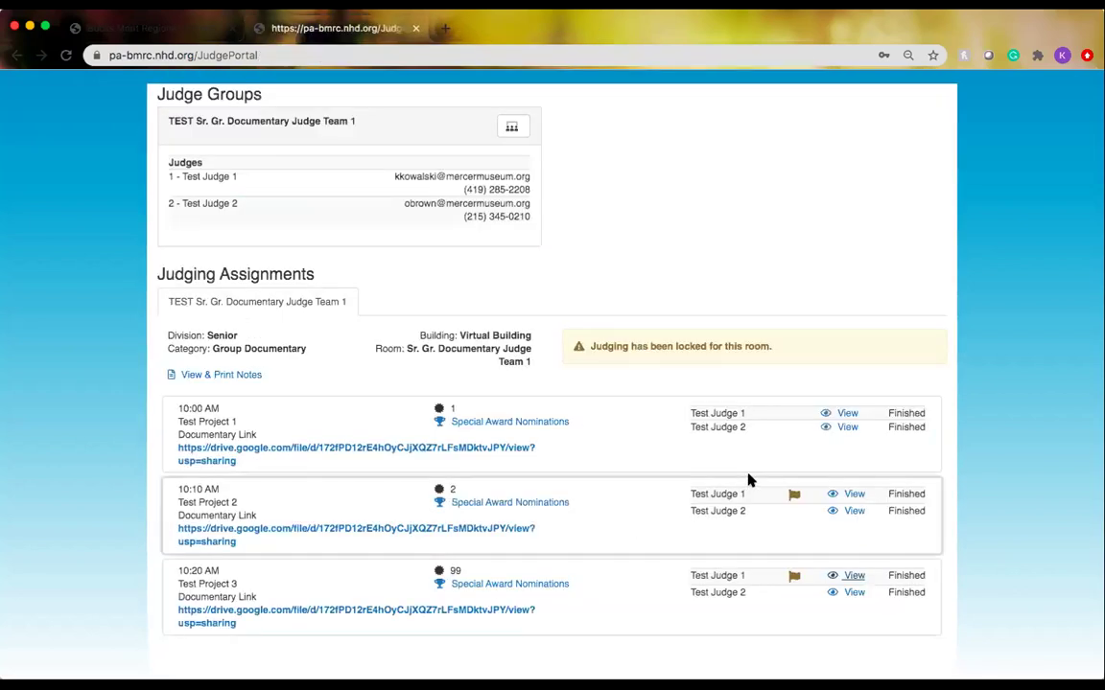
pyautogui.click(844, 416)
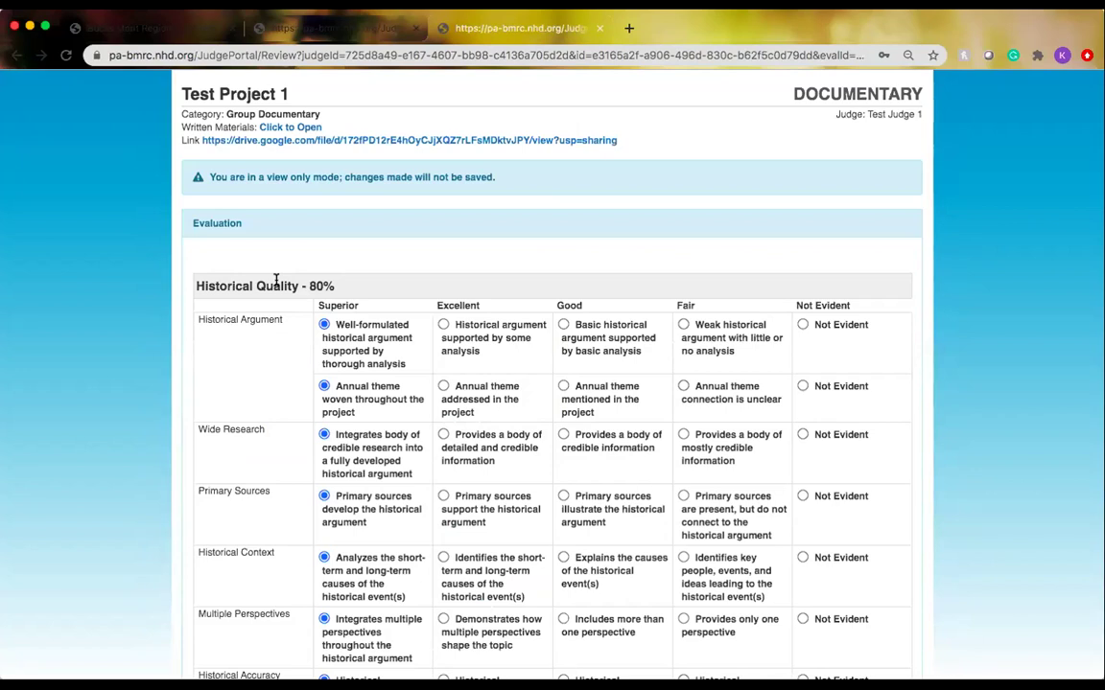
pyautogui.scroll(-2, 276, 279)
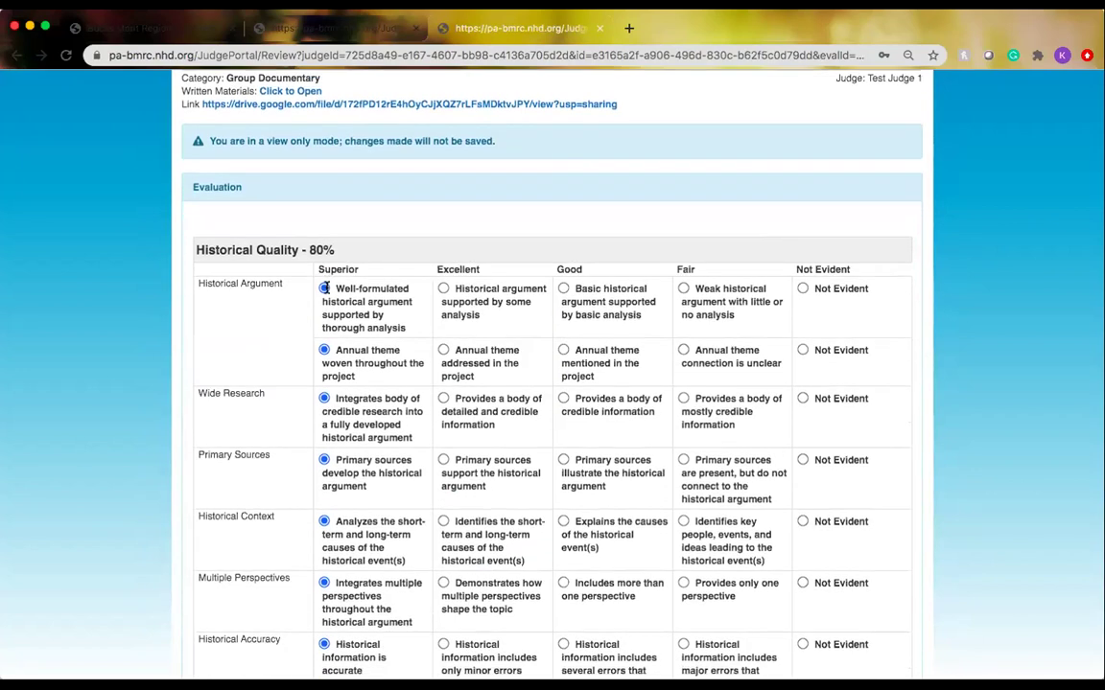
pyautogui.scroll(-5, 353, 211)
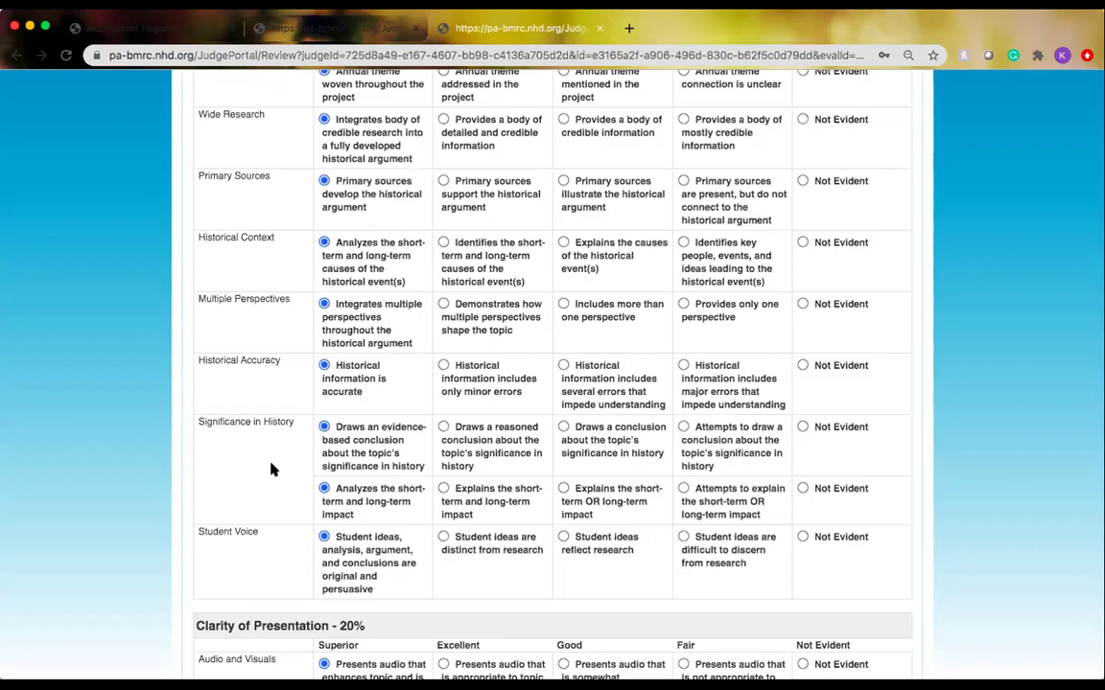
pyautogui.scroll(-9, 461, 316)
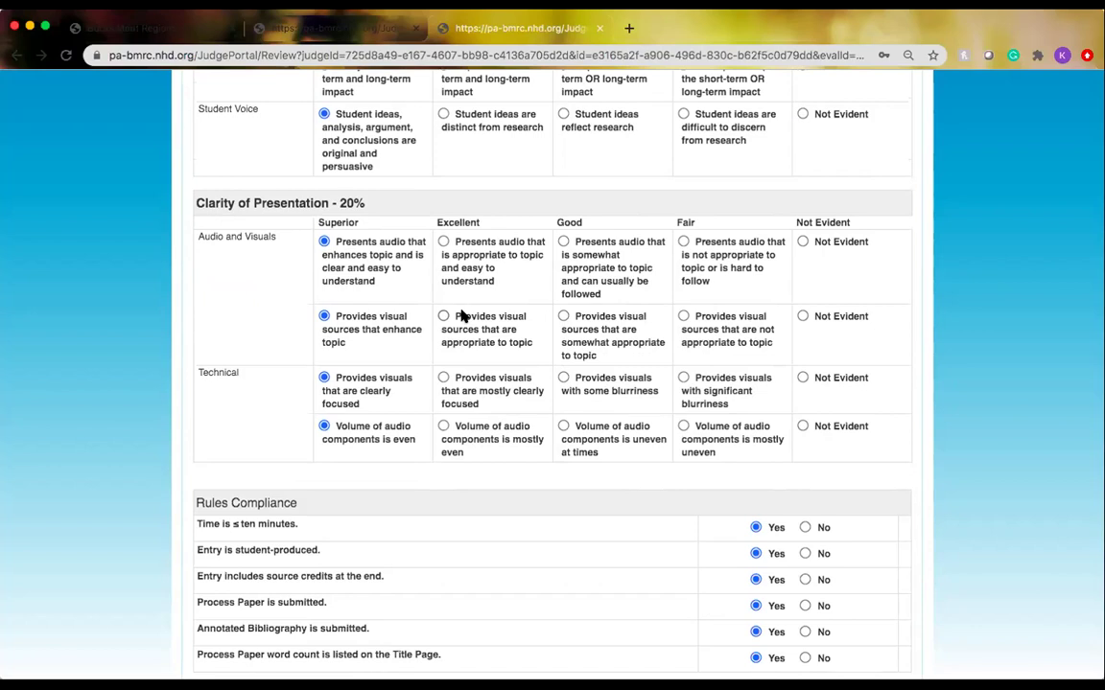
pyautogui.scroll(-8, 461, 316)
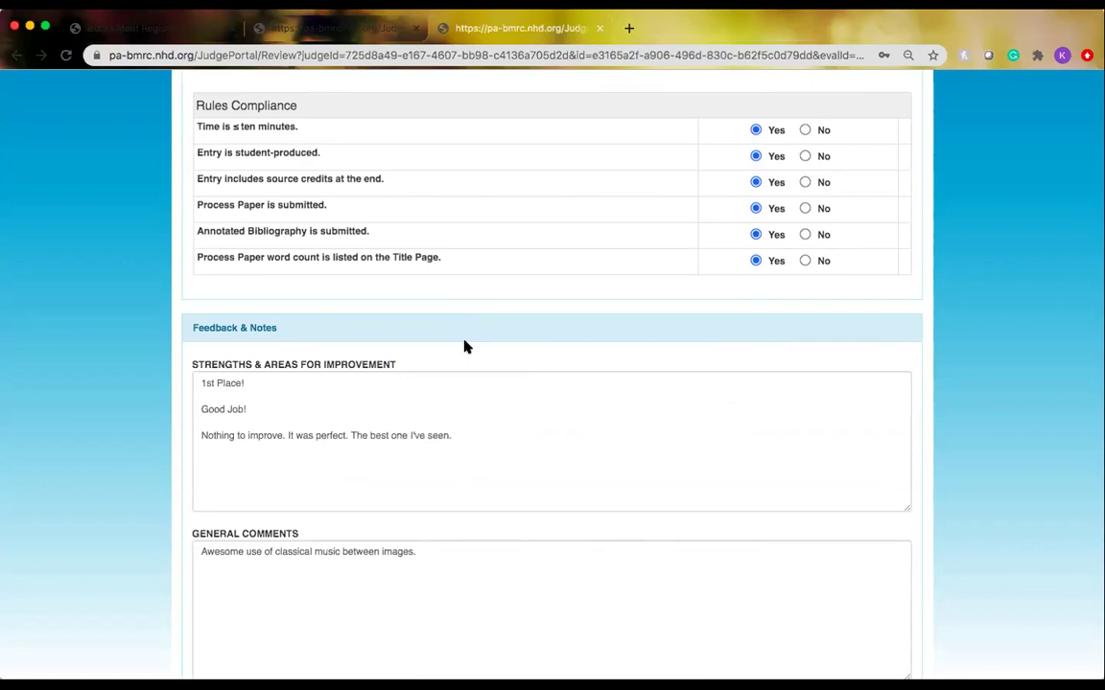
# Step: Try selecting and placing the caret in the '1st Place!' strengths notes of the view-only evaluation
pyautogui.moveTo(240, 385); pyautogui.dragTo(189, 377)
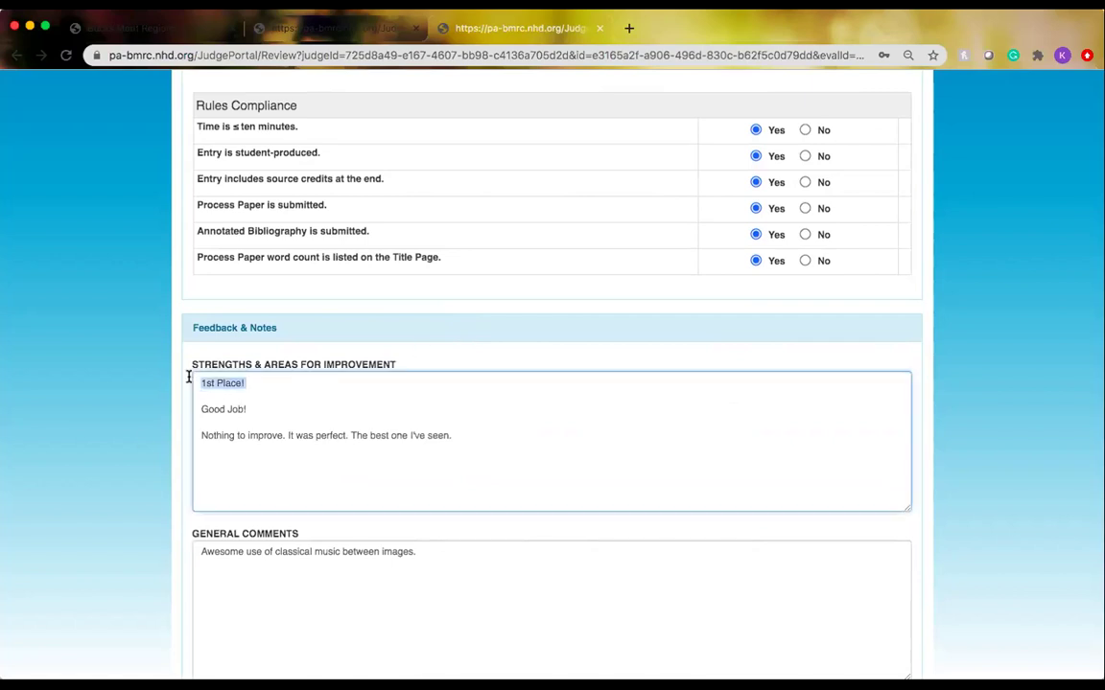
pyautogui.click(278, 380)
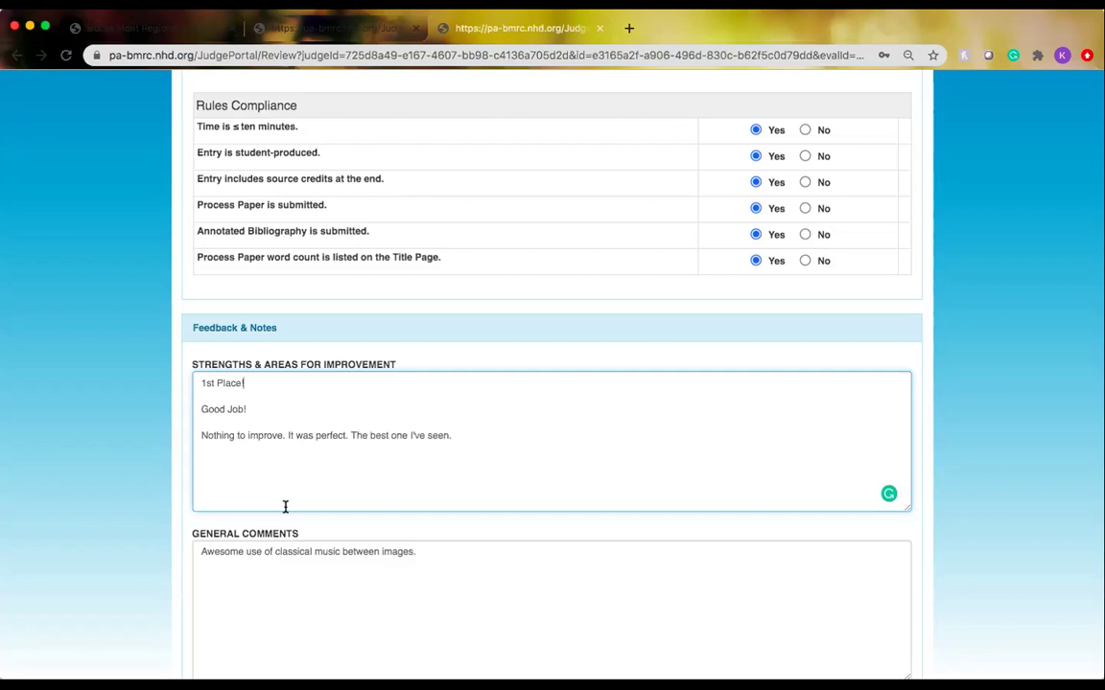
pyautogui.tripleClick(219, 382)
pyautogui.click(303, 396)
pyautogui.scroll(-1, 305, 455)
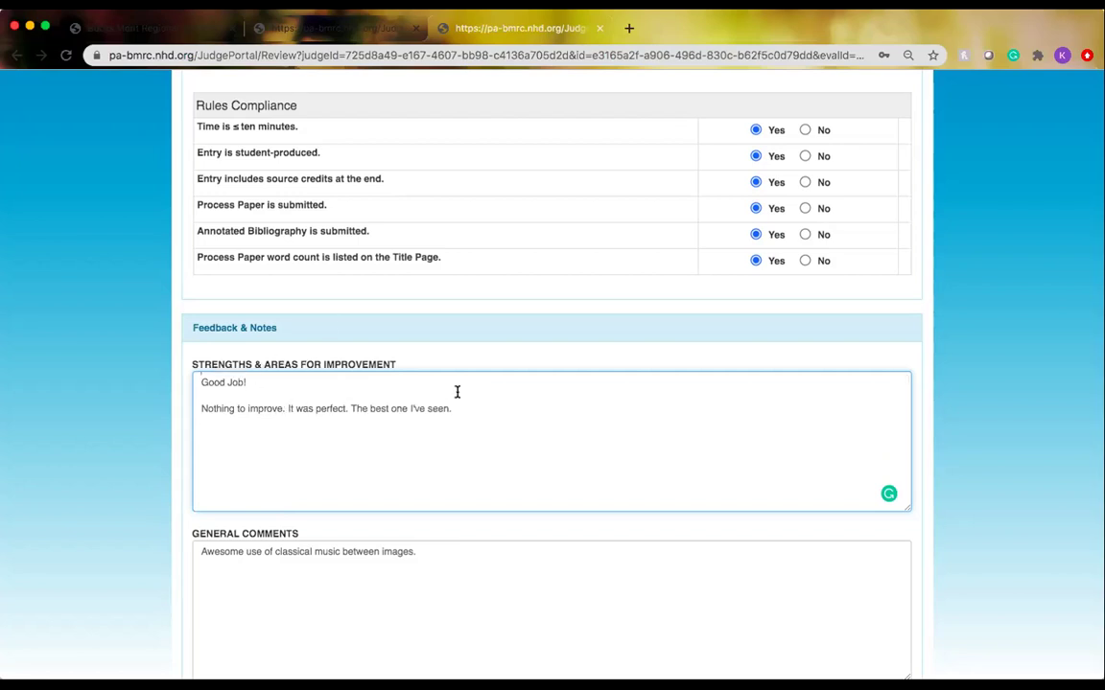
pyautogui.scroll(2, 456, 429)
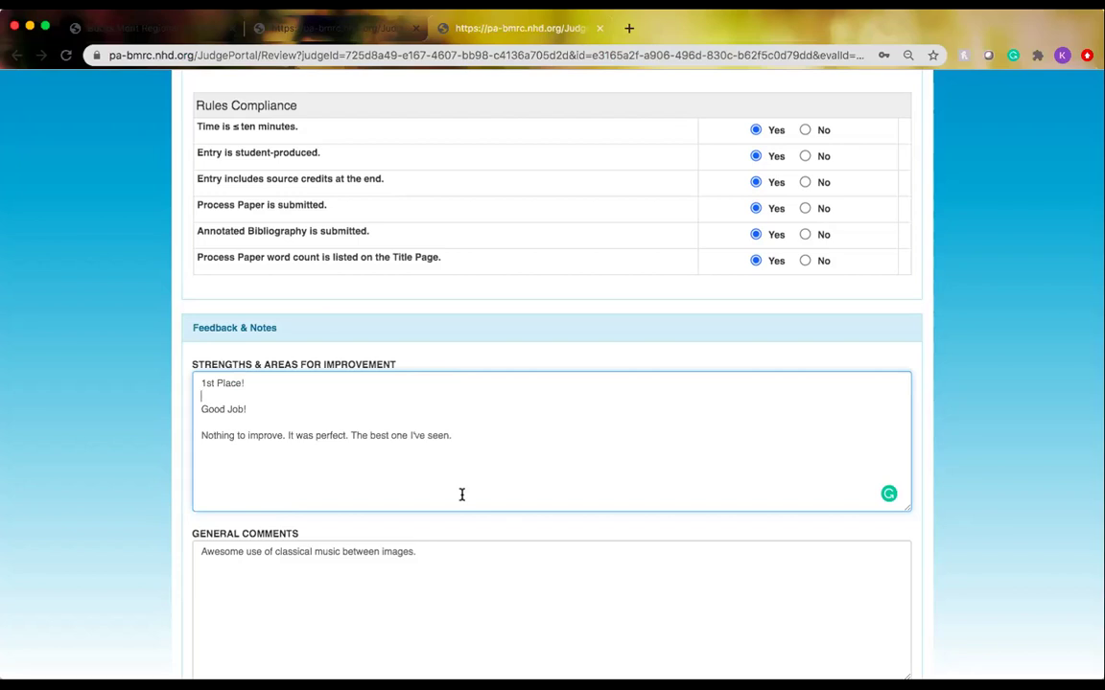
pyautogui.scroll(-1, 462, 494)
pyautogui.scroll(-1, 239, 474)
pyautogui.scroll(1, 287, 474)
pyautogui.click(489, 444)
# Step: Try selecting the General Comments text, confirming it cannot be edited
pyautogui.click(429, 553)
pyautogui.moveTo(429, 553); pyautogui.dragTo(185, 547)
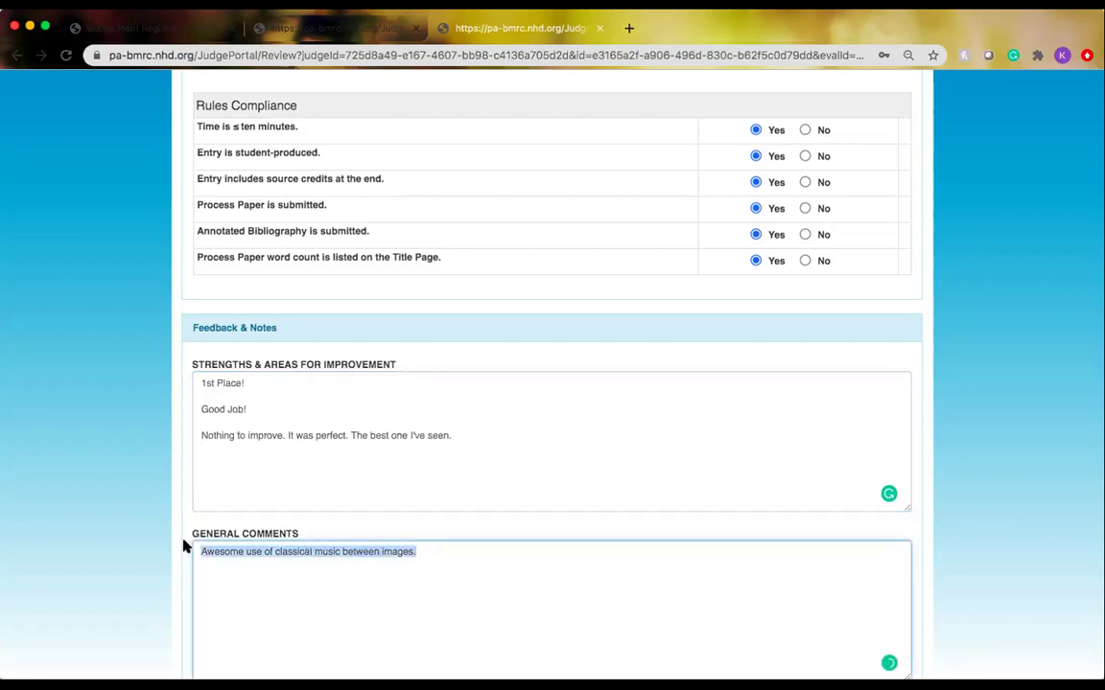
pyautogui.click(274, 579)
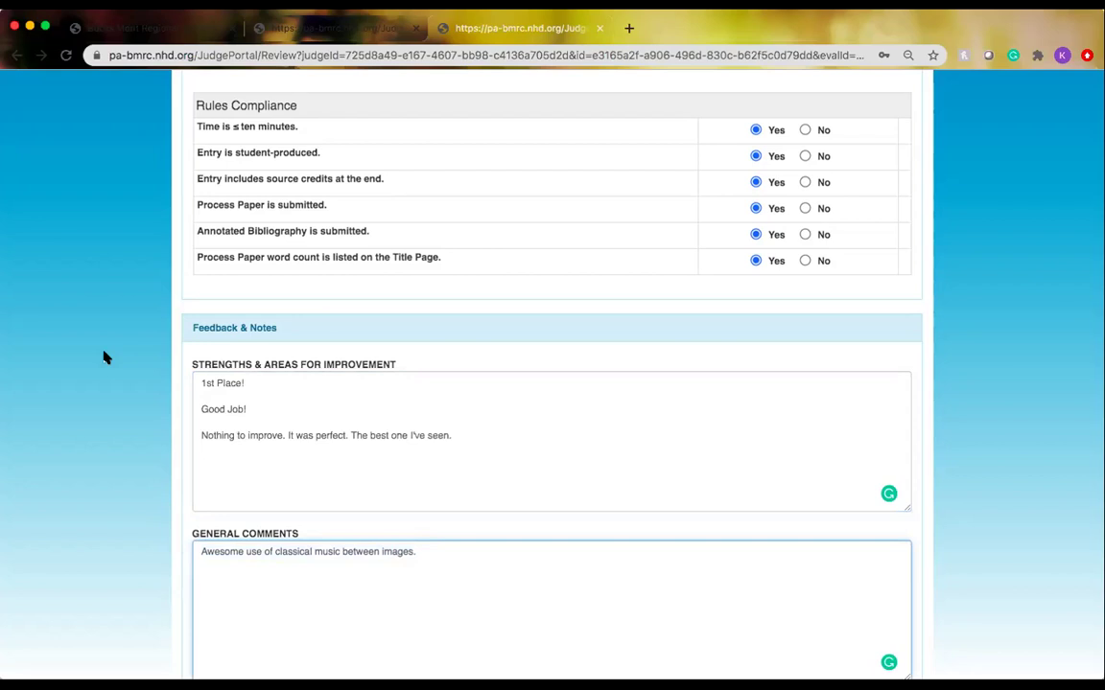
pyautogui.scroll(-3, 106, 358)
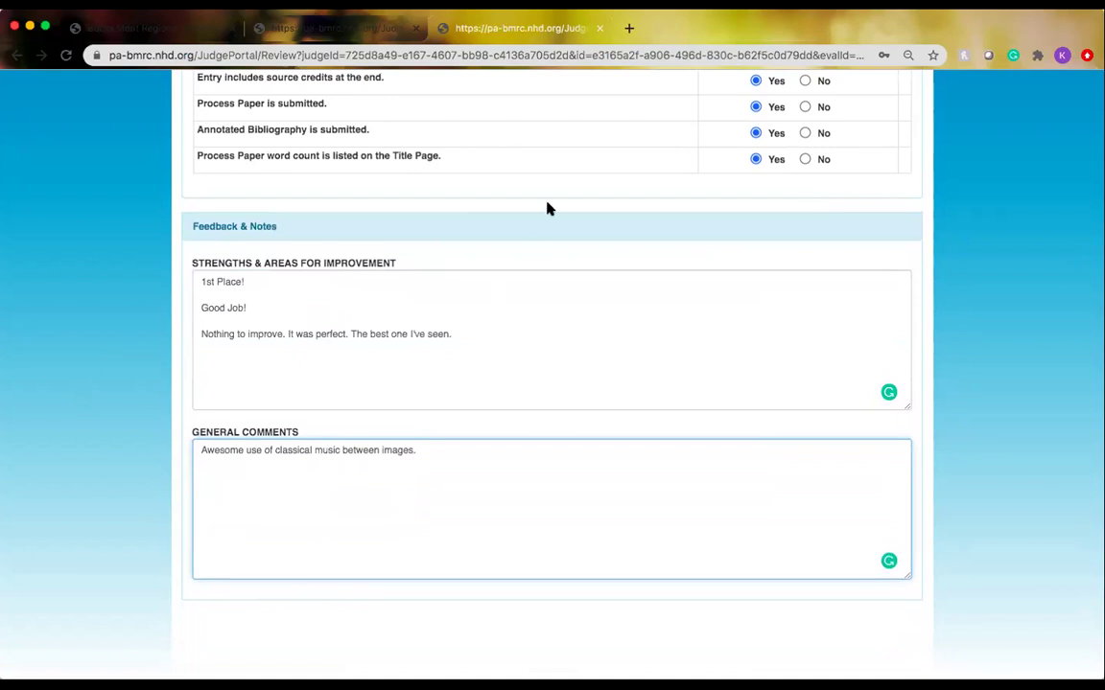
pyautogui.scroll(5, 548, 207)
pyautogui.scroll(-5, 457, 385)
# Step: Close the evaluation and advance the slideshow to the Evaluating Entries slide
pyautogui.click(600, 30)
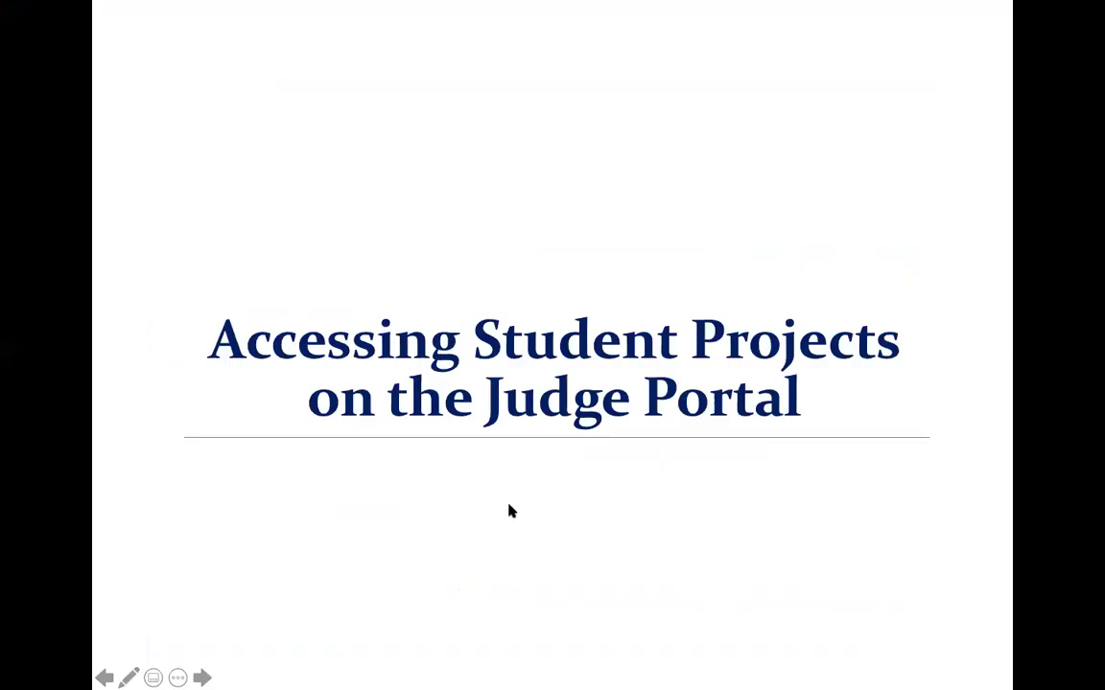
pyautogui.click(509, 511)
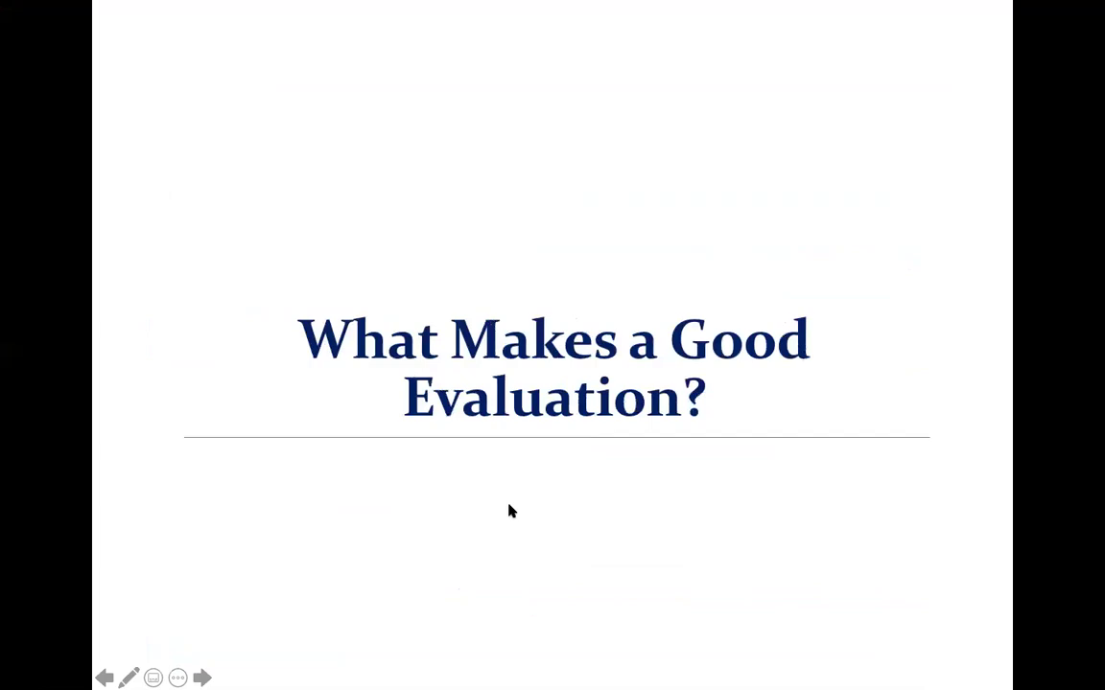
pyautogui.click(509, 511)
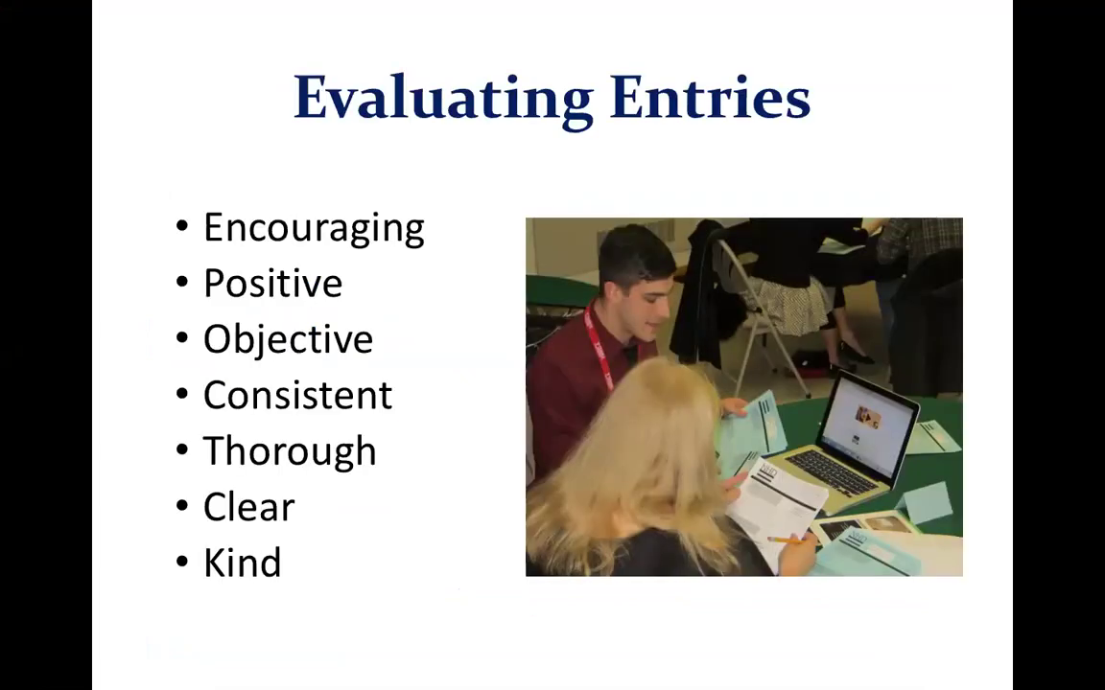